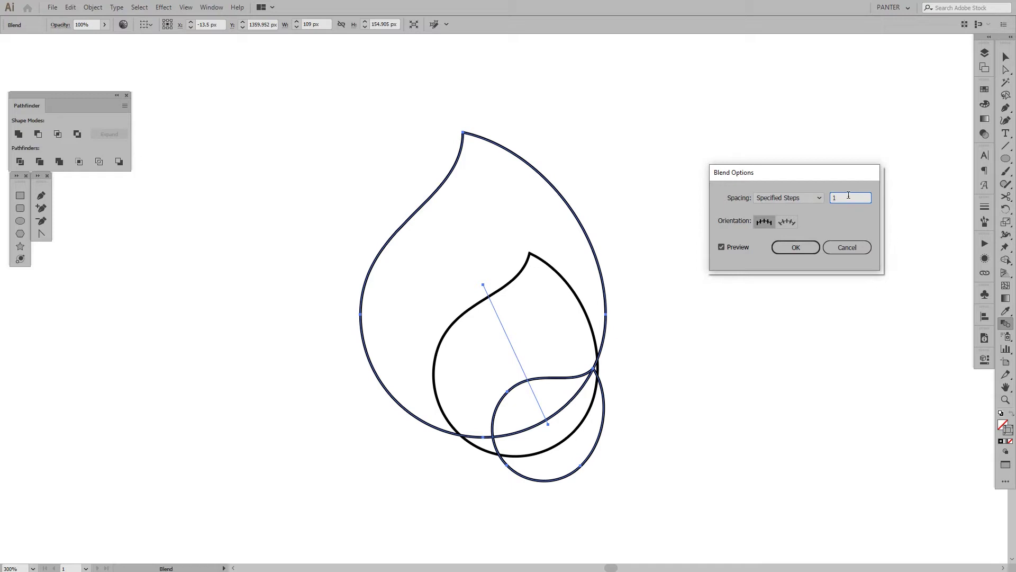
Increase the specified steps of the blend between the large and small teardrop outlines one at a time, going past 6
{"action": "key", "text": "Up"}
{"action": "key", "text": "Up"}
{"action": "key", "text": "Up"}
{"action": "key", "text": "Up"}
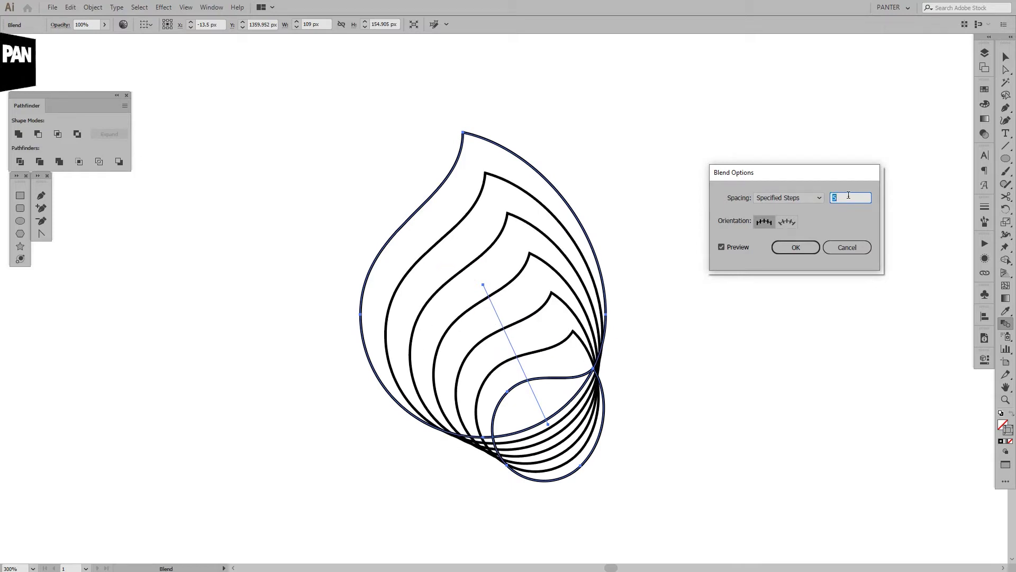
{"action": "key", "text": "Up"}
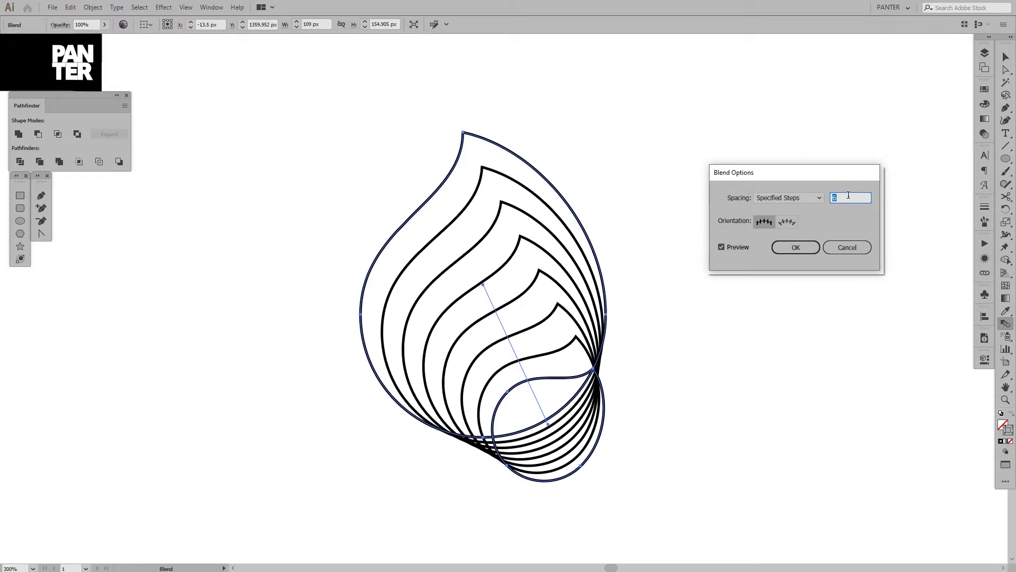
{"action": "key", "text": "Up"}
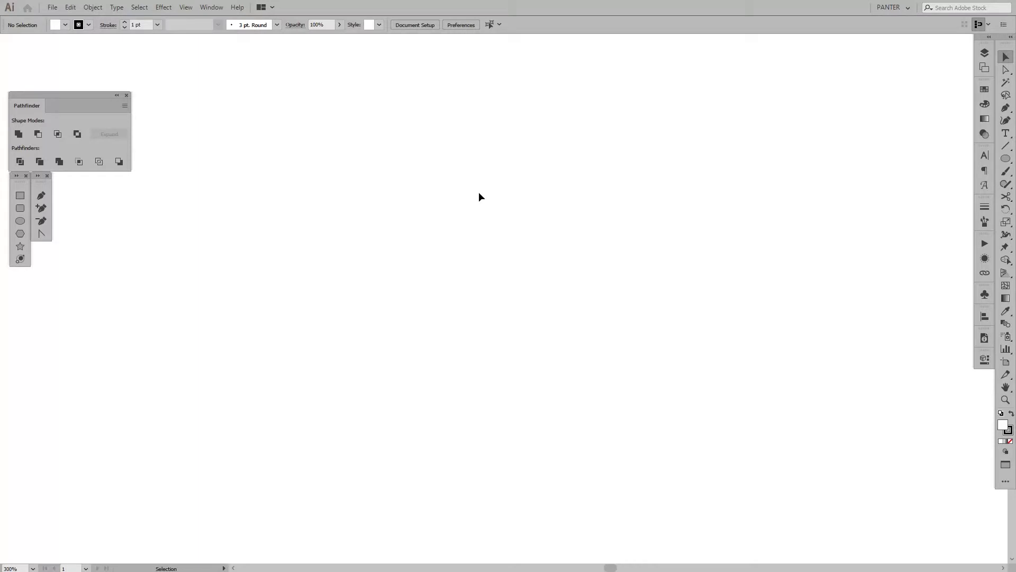
Set the fill to none and make the black stroke the active color attribute
{"action": "left_click", "coordinate": [1010, 441]}
{"action": "left_click", "coordinate": [1008, 429]}
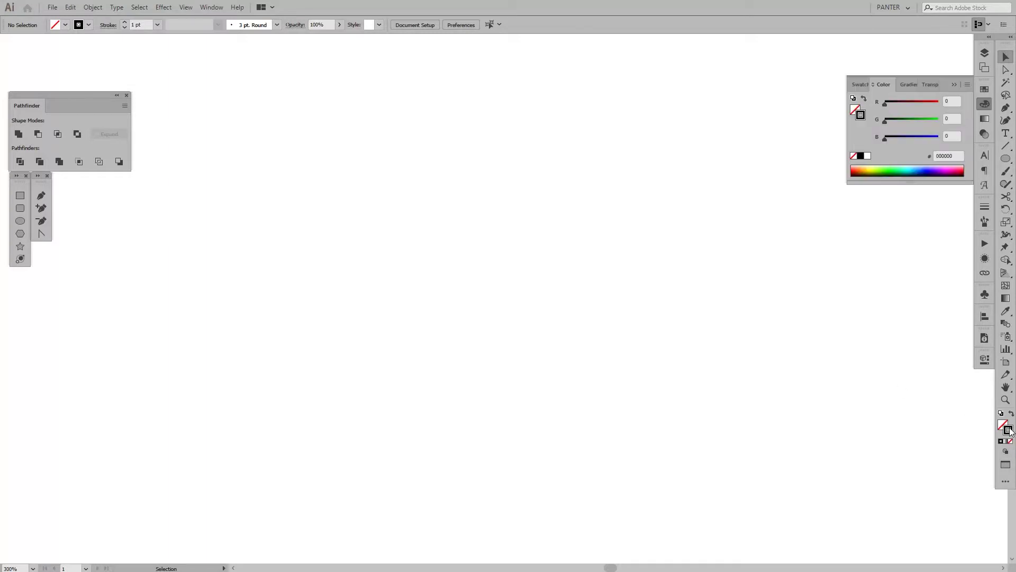
{"action": "left_click", "coordinate": [954, 84]}
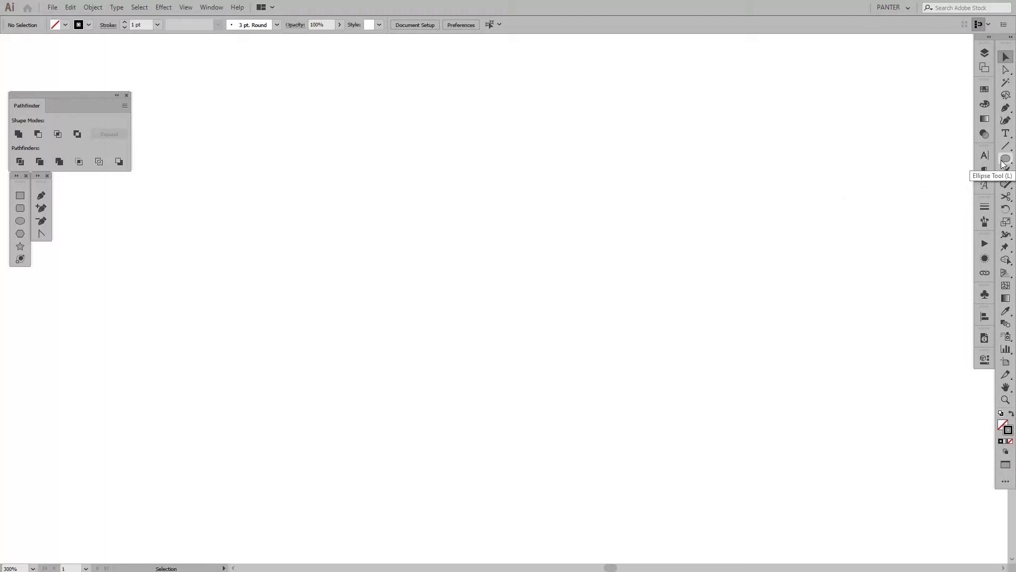
Create a 109 × 109 px circle with the Ellipse tool and move it to X -13.5 px, Y 1363.5 px
{"action": "left_click", "coordinate": [1002, 163]}
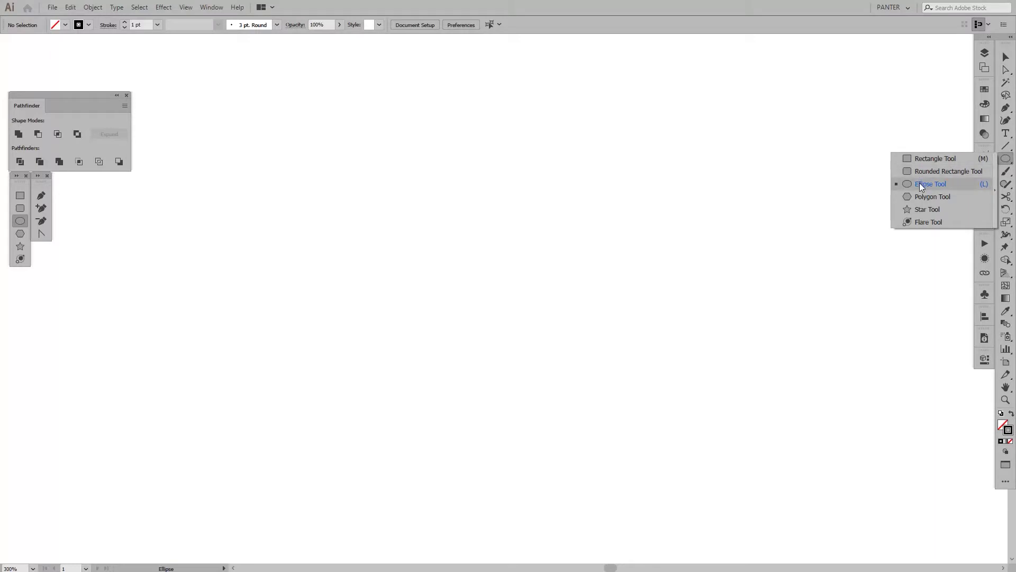
{"action": "left_click", "coordinate": [922, 185]}
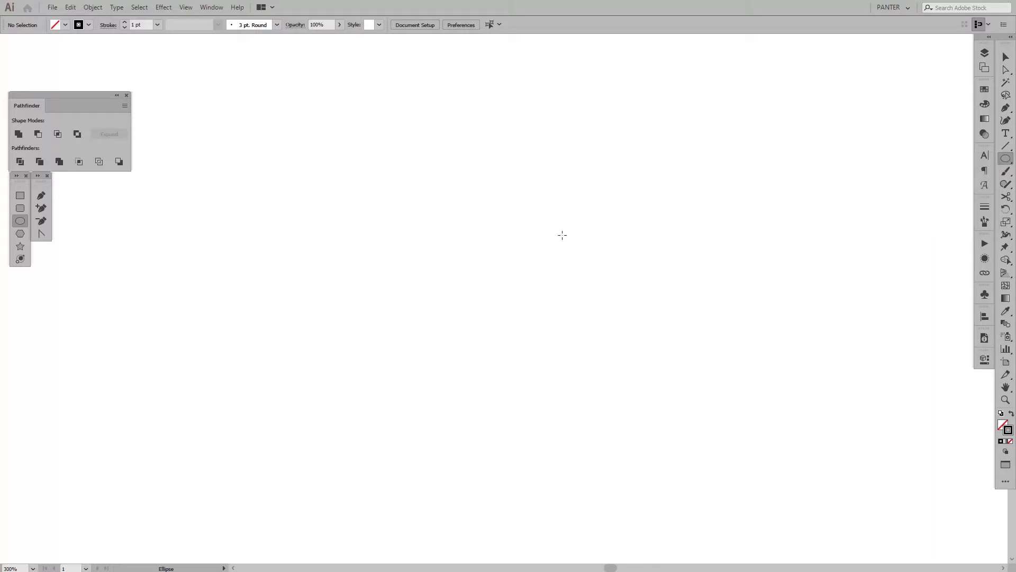
{"action": "left_click", "coordinate": [480, 270]}
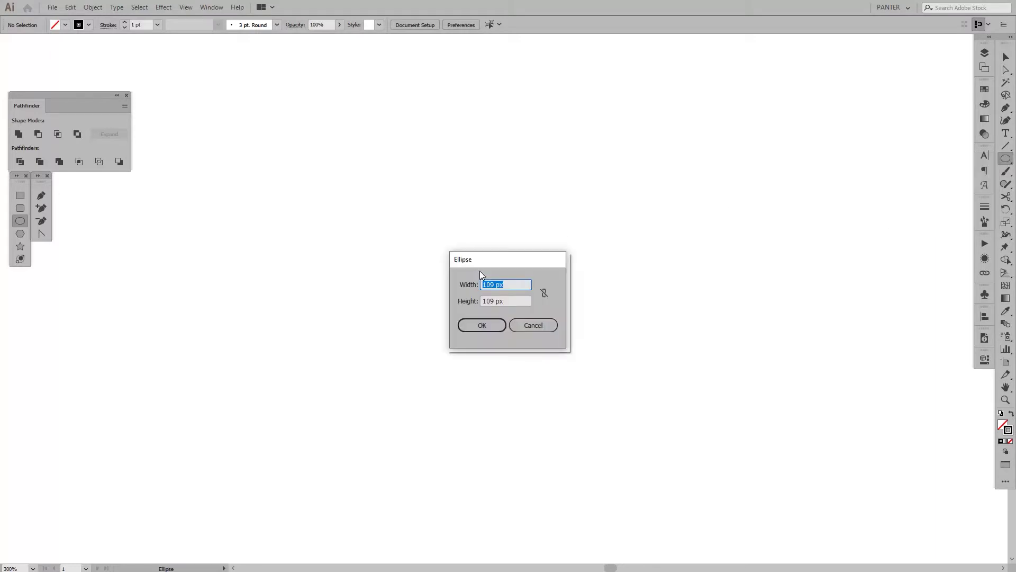
{"action": "left_click", "coordinate": [517, 284]}
{"action": "left_click_drag", "start_coordinate": [512, 284], "coordinate": [467, 299]}
{"action": "left_click", "coordinate": [491, 327]}
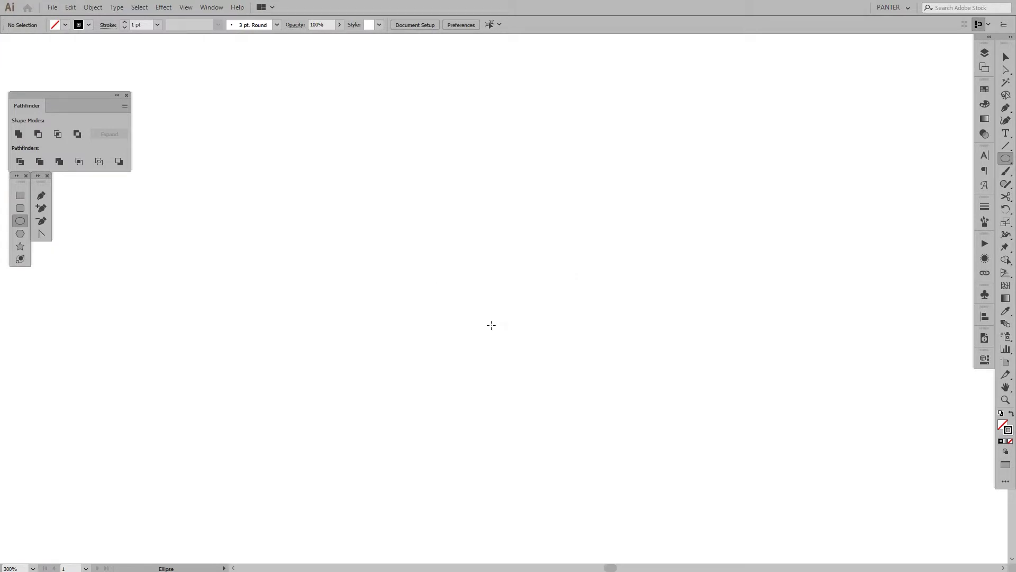
{"action": "key", "text": "v"}
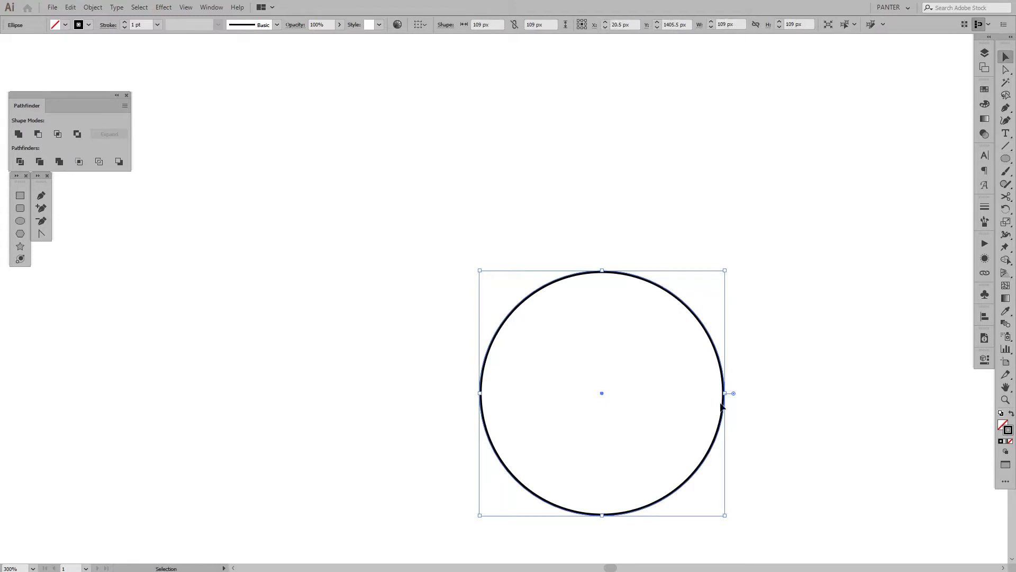
{"action": "left_click_drag", "start_coordinate": [723, 405], "coordinate": [650, 312]}
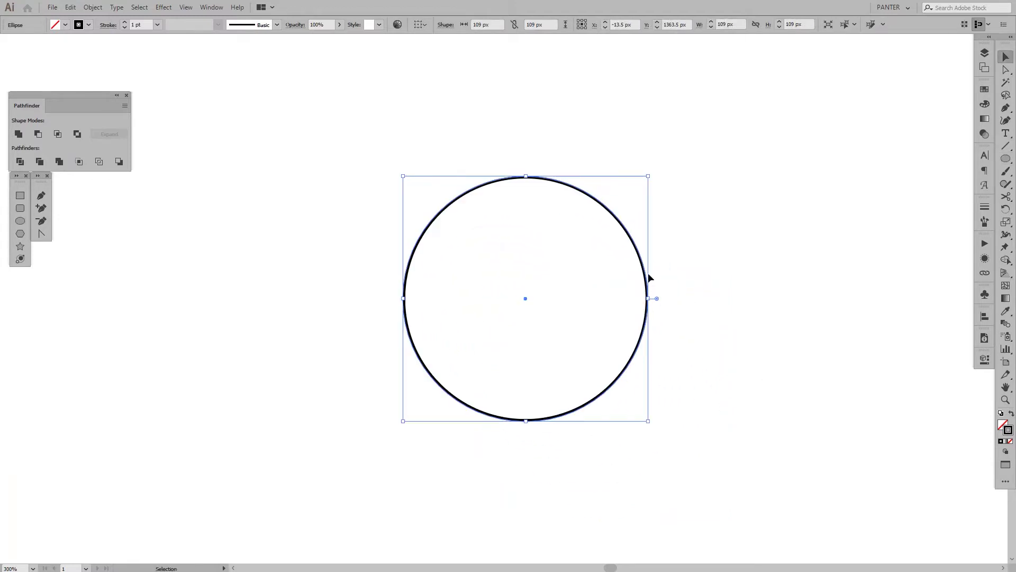
Try the inside and outside stroke alignments on the circle and settle on aligning its 1 pt stroke to center
{"action": "scroll", "coordinate": [648, 270], "scroll_direction": "up", "scroll_amount": 7}
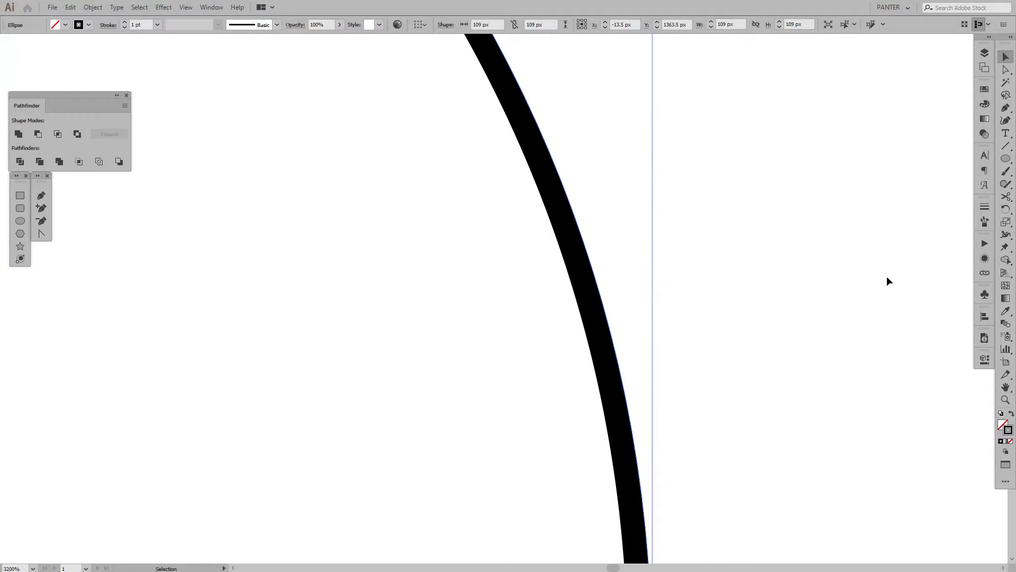
{"action": "left_click", "coordinate": [984, 208]}
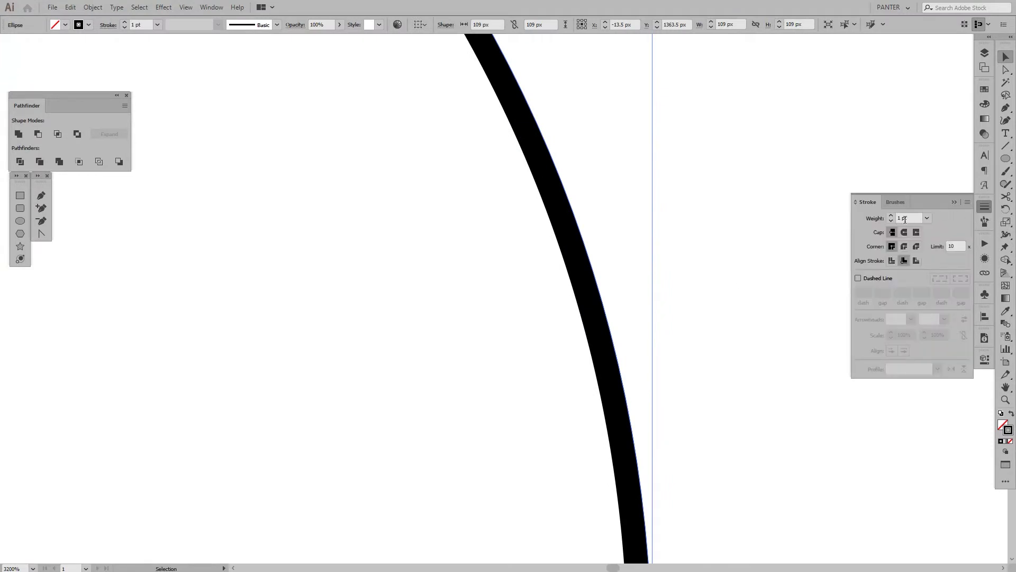
{"action": "left_click", "coordinate": [892, 261]}
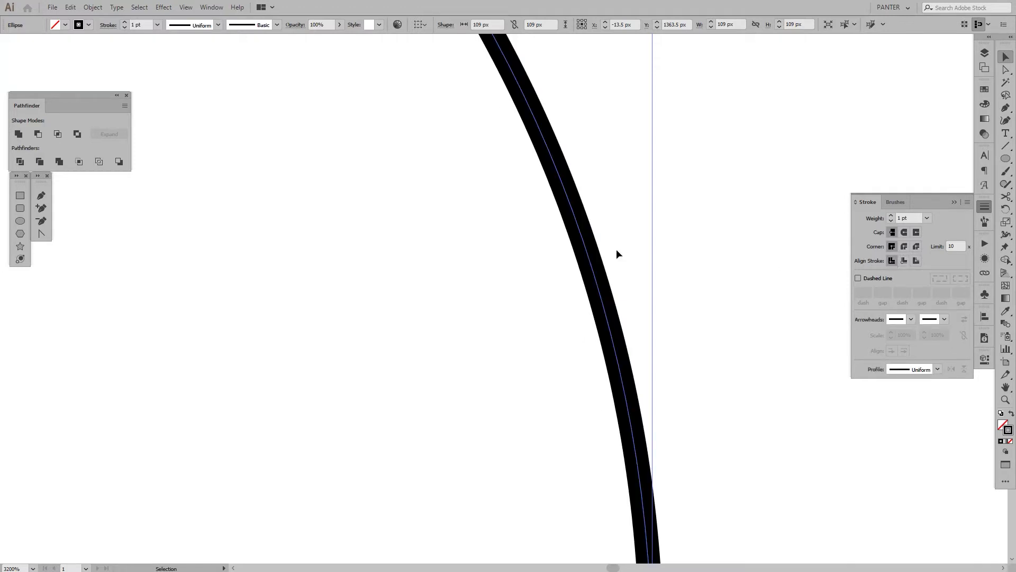
{"action": "left_click", "coordinate": [903, 262]}
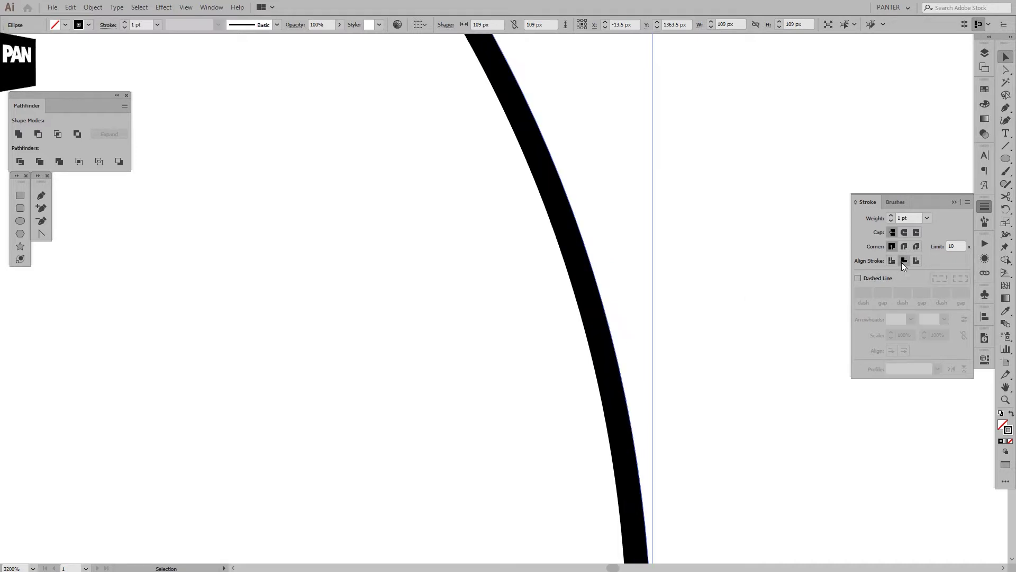
{"action": "left_click", "coordinate": [916, 261]}
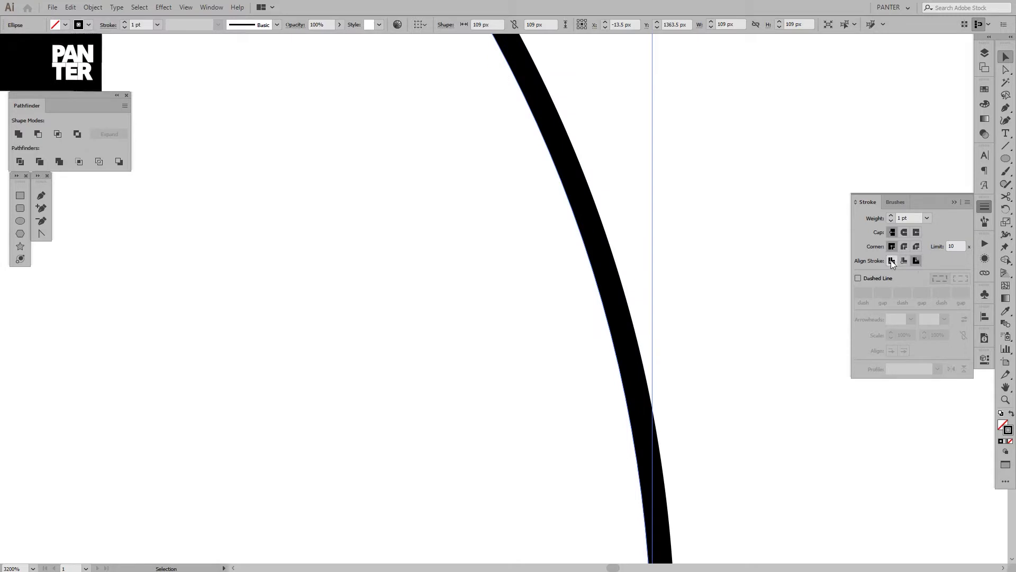
{"action": "left_click", "coordinate": [892, 261]}
{"action": "scroll", "coordinate": [662, 235], "scroll_direction": "down", "scroll_amount": 6}
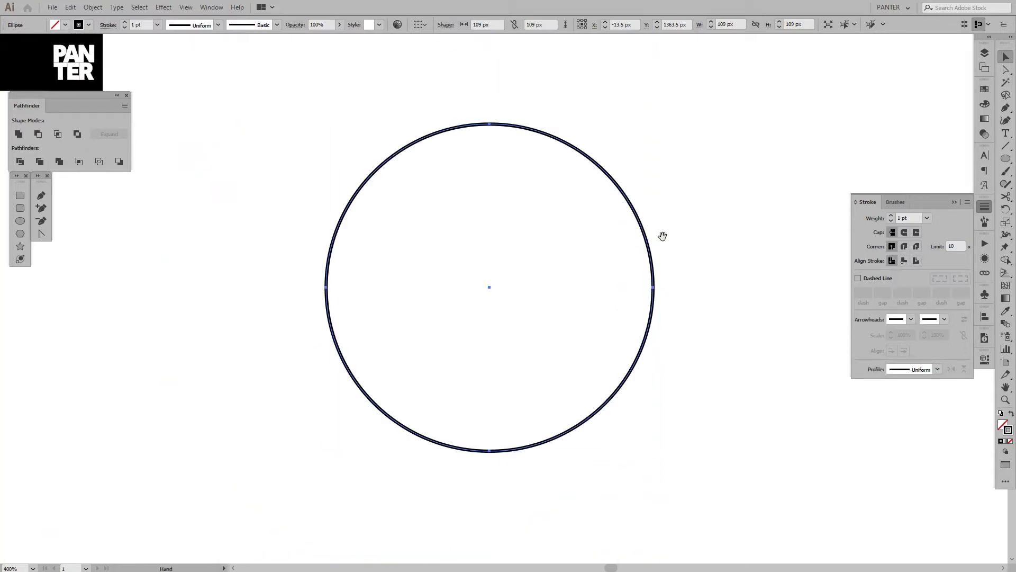
{"action": "left_click_drag", "start_coordinate": [663, 234], "coordinate": [651, 260]}
{"action": "left_click", "coordinate": [956, 200]}
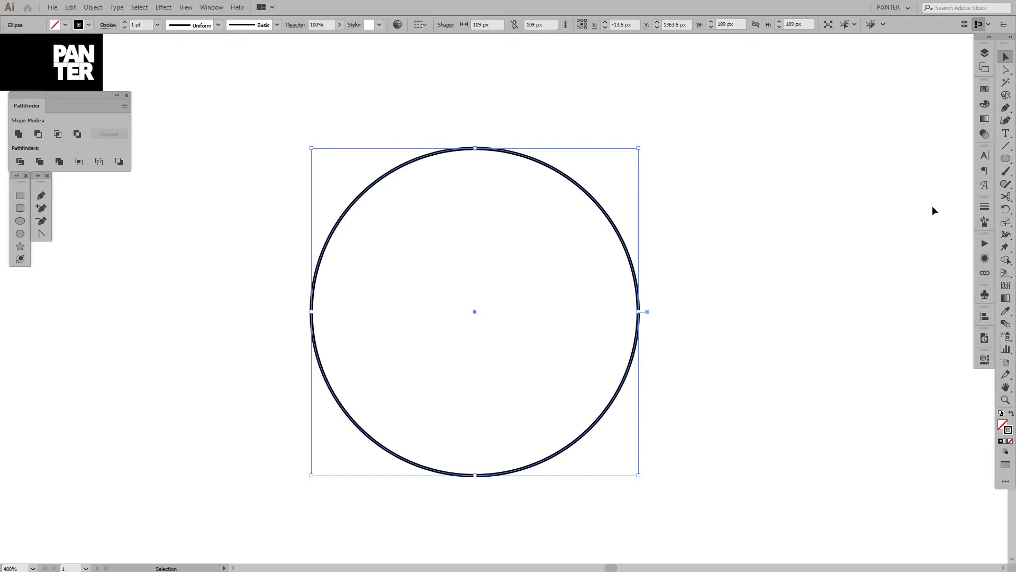
Direct-select the circle's top anchor point and pull it straight up to Y 1282.5 px, giving an egg shape
{"action": "key", "text": "a"}
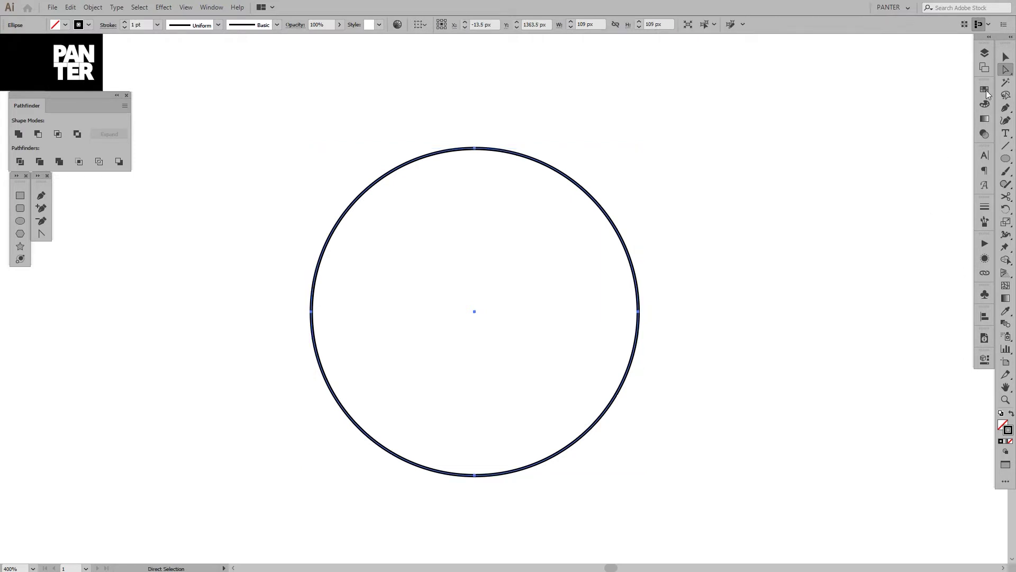
{"action": "left_click", "coordinate": [1006, 72]}
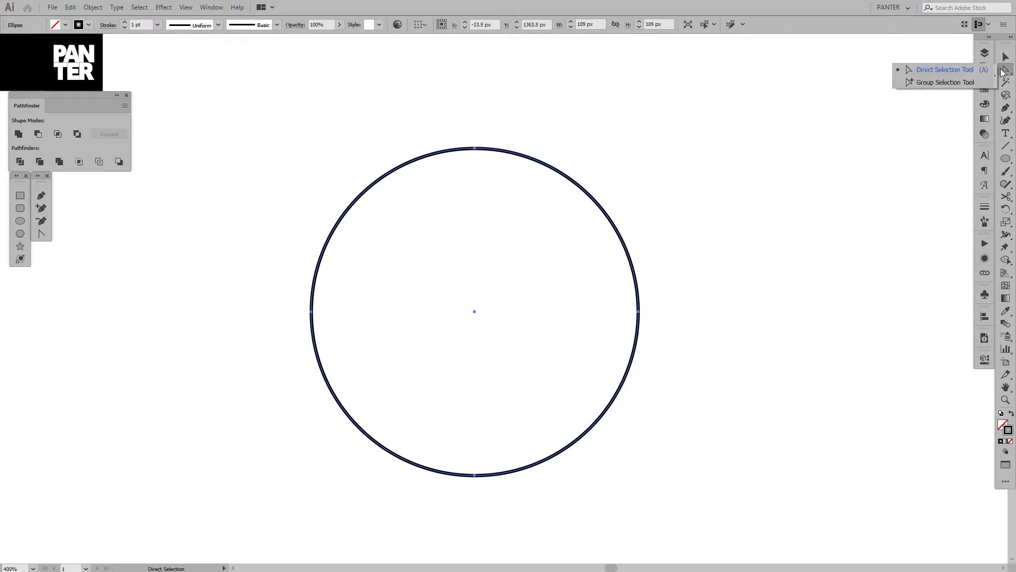
{"action": "left_click", "coordinate": [968, 72]}
{"action": "scroll", "coordinate": [620, 216], "scroll_direction": "down", "scroll_amount": 1}
{"action": "left_click_drag", "start_coordinate": [611, 168], "coordinate": [603, 280]}
{"action": "left_click_drag", "start_coordinate": [428, 216], "coordinate": [557, 340]}
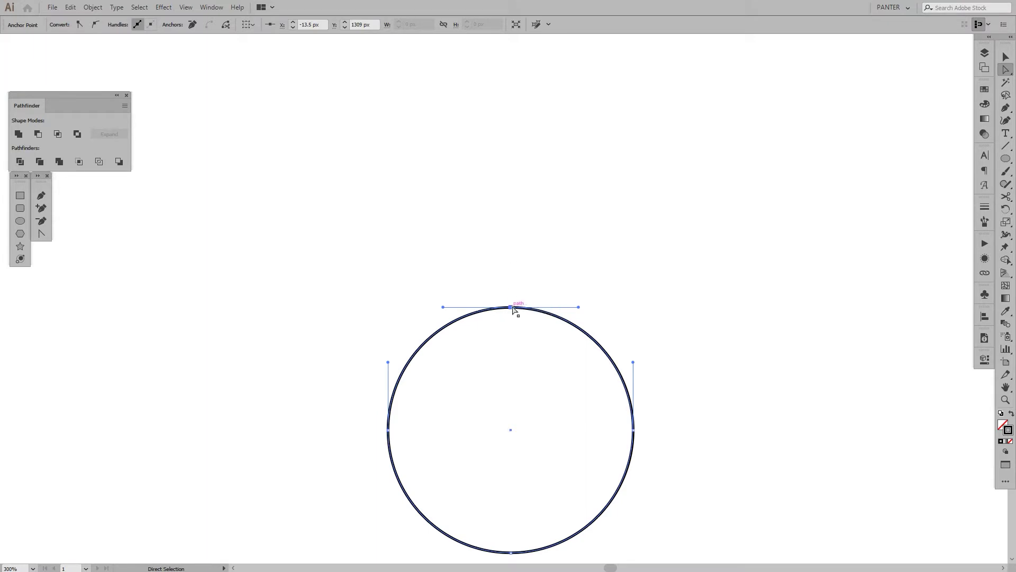
{"action": "left_click_drag", "start_coordinate": [513, 307], "coordinate": [514, 269]}
{"action": "key", "text": "ctrl+z"}
{"action": "left_click_drag", "start_coordinate": [517, 307], "coordinate": [516, 247]}
{"action": "scroll", "coordinate": [588, 225], "scroll_direction": "down", "scroll_amount": 3}
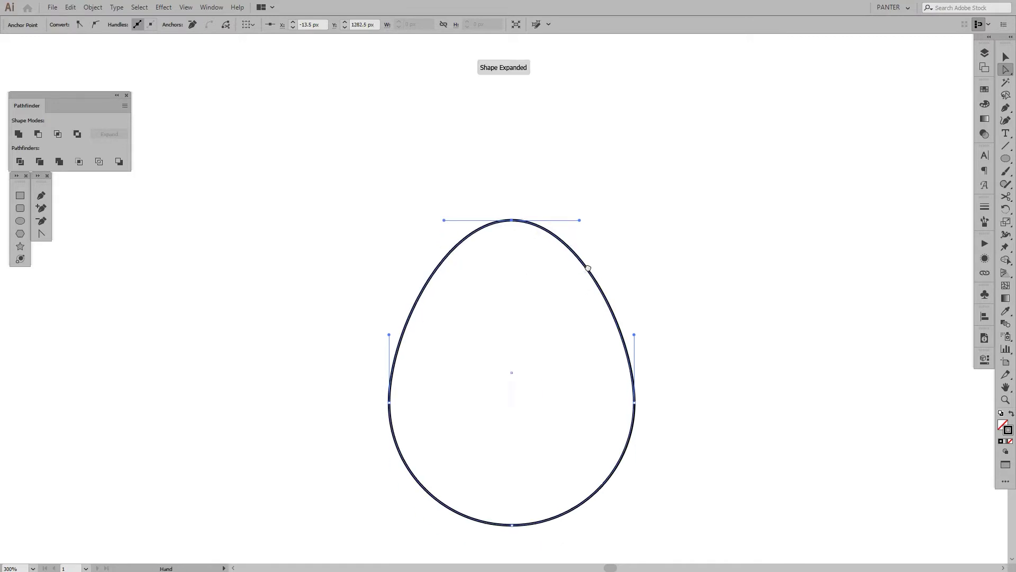
Try reshaping the egg's tip by moving the top anchor's right handle down past the center and upward, undoing each attempt
{"action": "scroll", "coordinate": [593, 159], "scroll_direction": "up", "scroll_amount": 1, "text": "alt"}
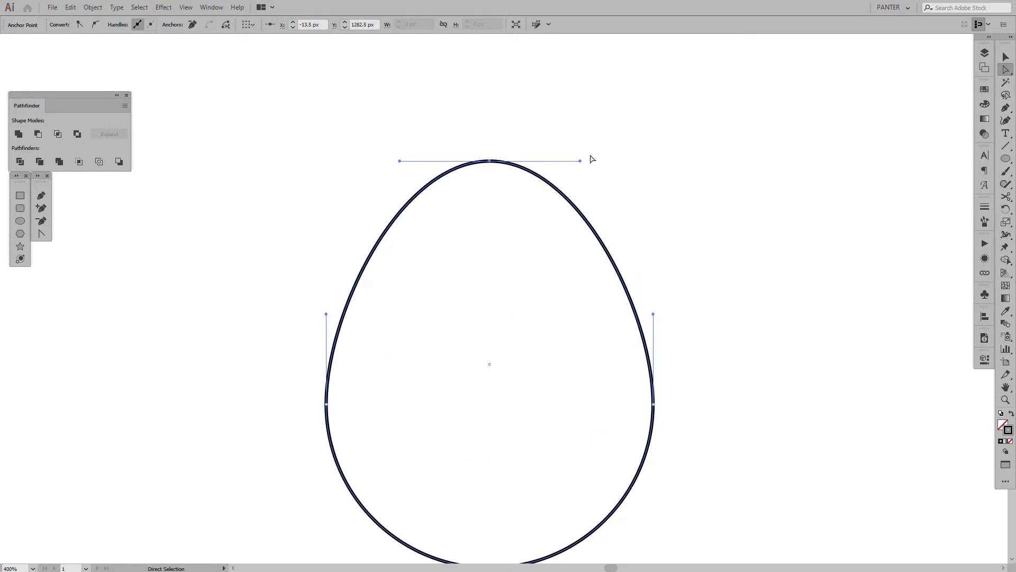
{"action": "left_click", "coordinate": [1008, 69]}
{"action": "left_click_drag", "start_coordinate": [580, 161], "coordinate": [466, 248]}
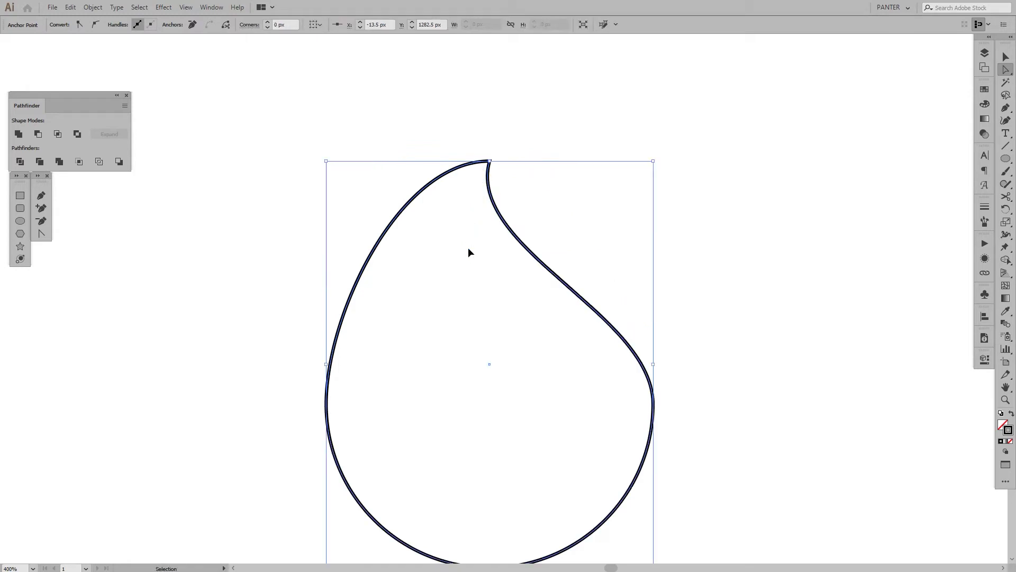
{"action": "key", "text": "ctrl+z"}
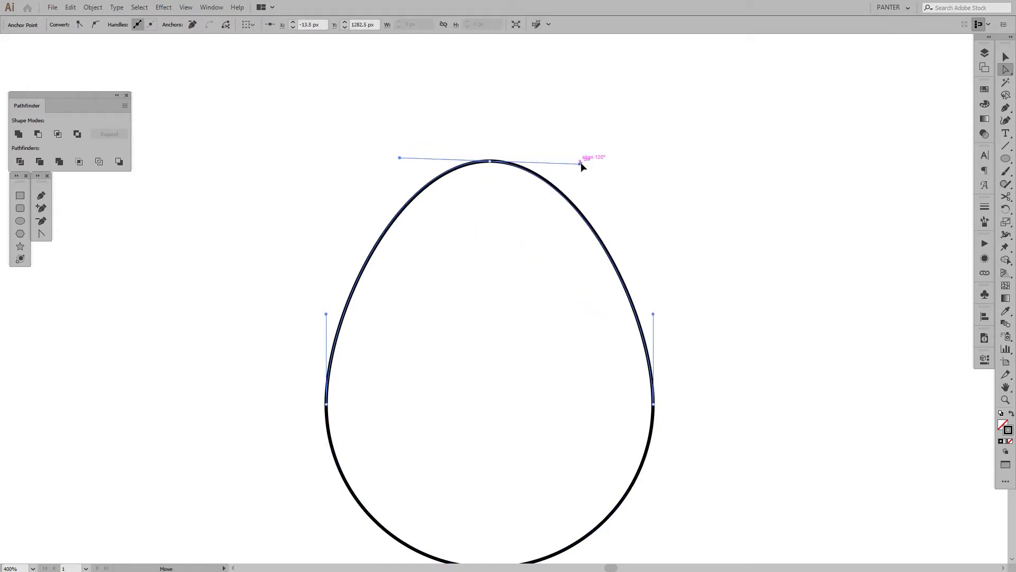
{"action": "left_click_drag", "start_coordinate": [580, 161], "coordinate": [598, 122]}
{"action": "key", "text": "ctrl+z"}
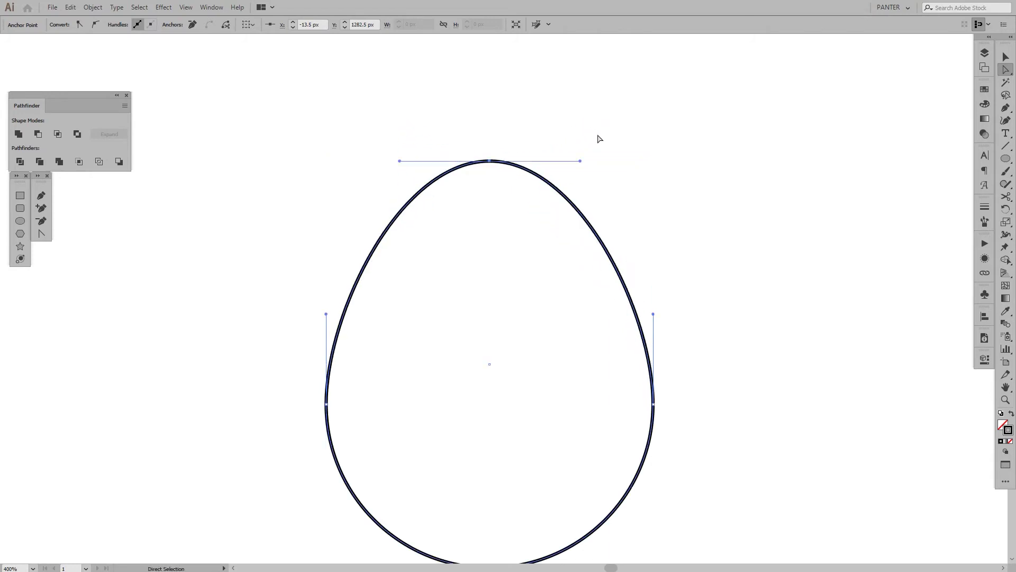
Tilt the top anchor's right handle slightly downward, independently of the left handle
{"action": "key", "text": "alt"}
{"action": "left_click_drag", "start_coordinate": [580, 161], "coordinate": [588, 181]}
{"action": "key", "text": "ctrl+minus"}
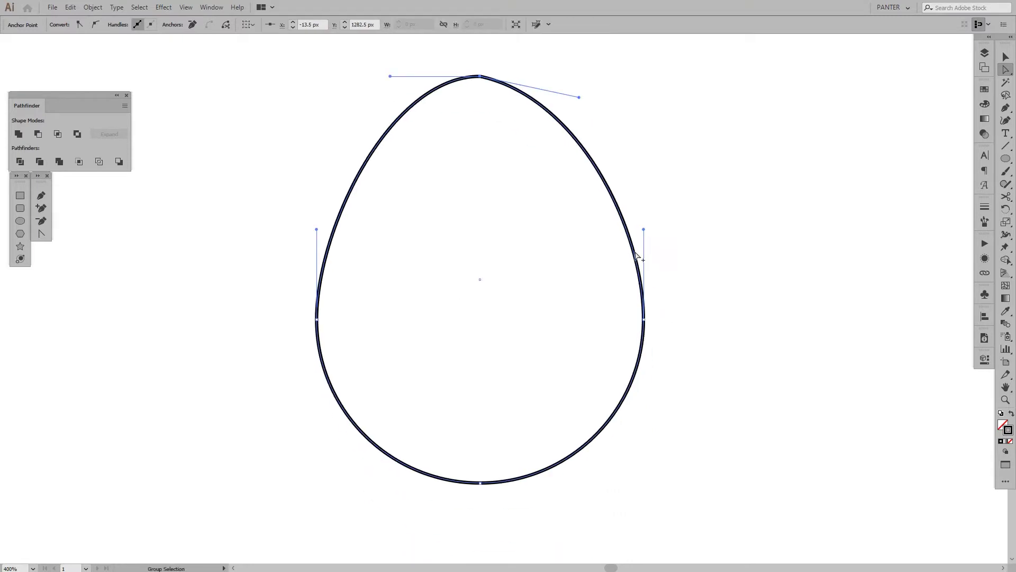
{"action": "left_click", "coordinate": [691, 224]}
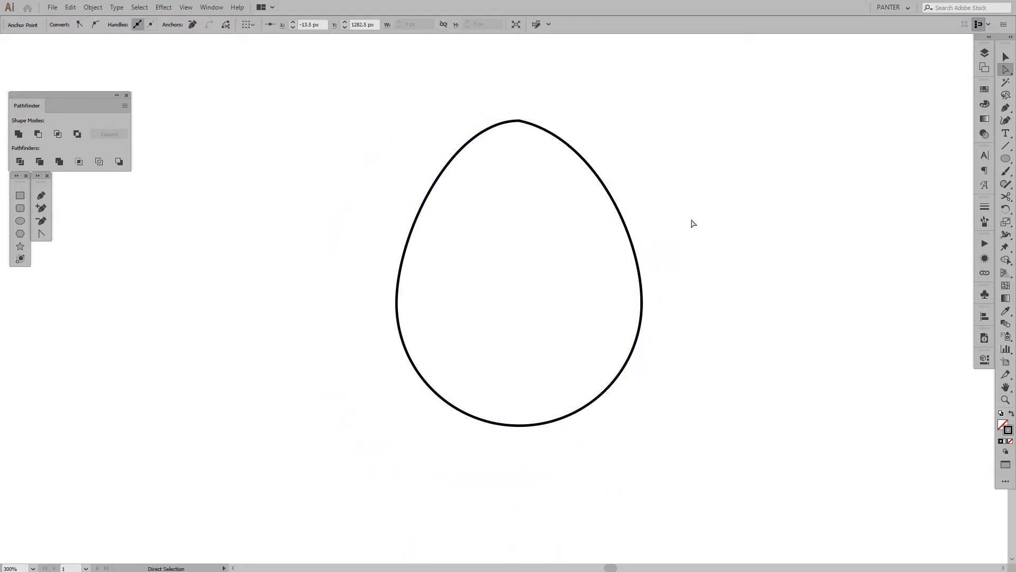
Swing the top anchor's left handle straight down below the anchor, forming a pointed teardrop tip with a curved left side
{"action": "scroll", "coordinate": [691, 235], "scroll_direction": "down", "scroll_amount": 1}
{"action": "scroll", "coordinate": [644, 187], "scroll_direction": "up", "scroll_amount": 1}
{"action": "scroll", "coordinate": [646, 188], "scroll_direction": "up", "scroll_amount": 1}
{"action": "scroll", "coordinate": [647, 188], "scroll_direction": "down", "scroll_amount": 1}
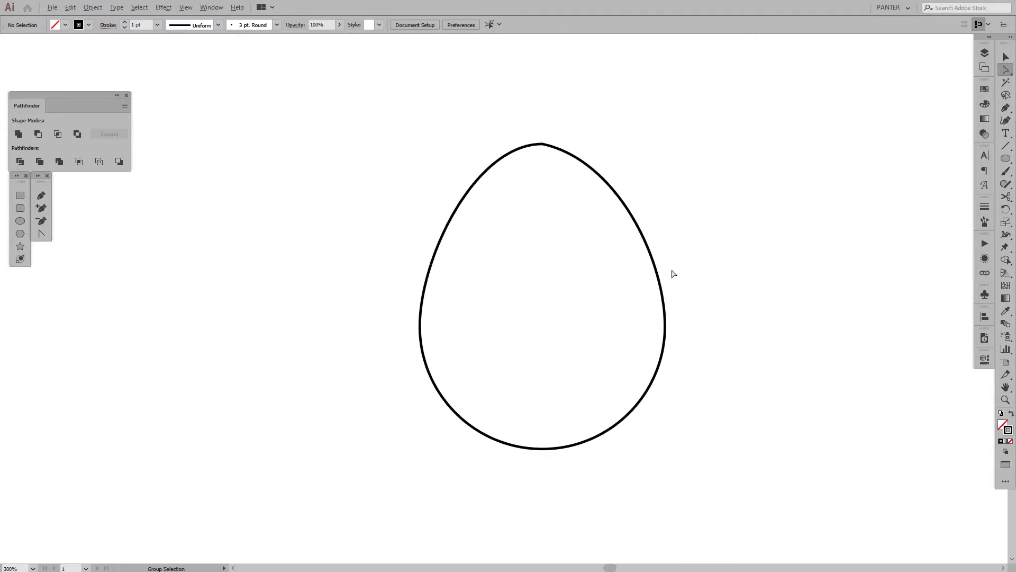
{"action": "left_click_drag", "start_coordinate": [534, 121], "coordinate": [542, 156]}
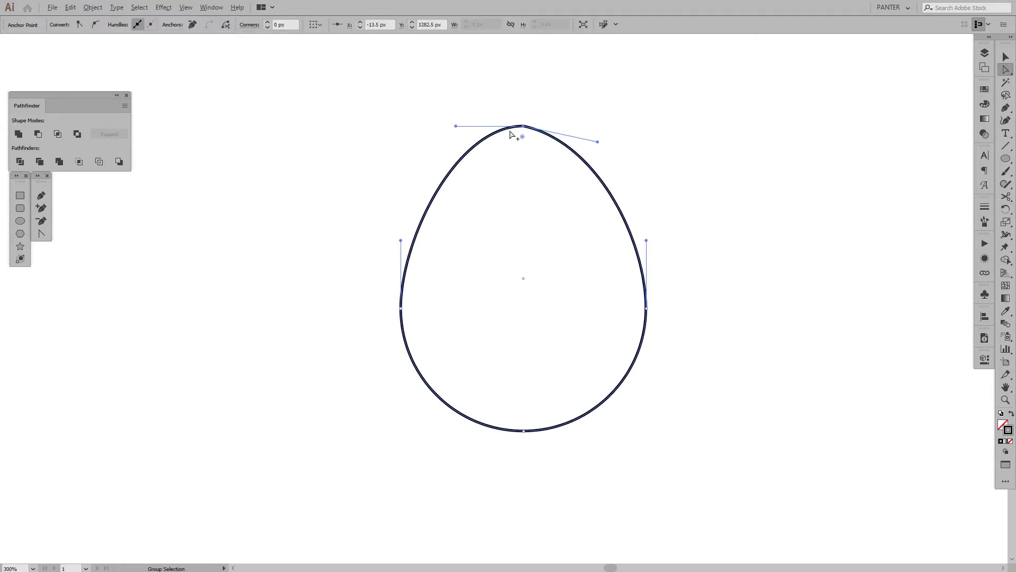
{"action": "scroll", "coordinate": [509, 132], "scroll_direction": "up", "scroll_amount": 1}
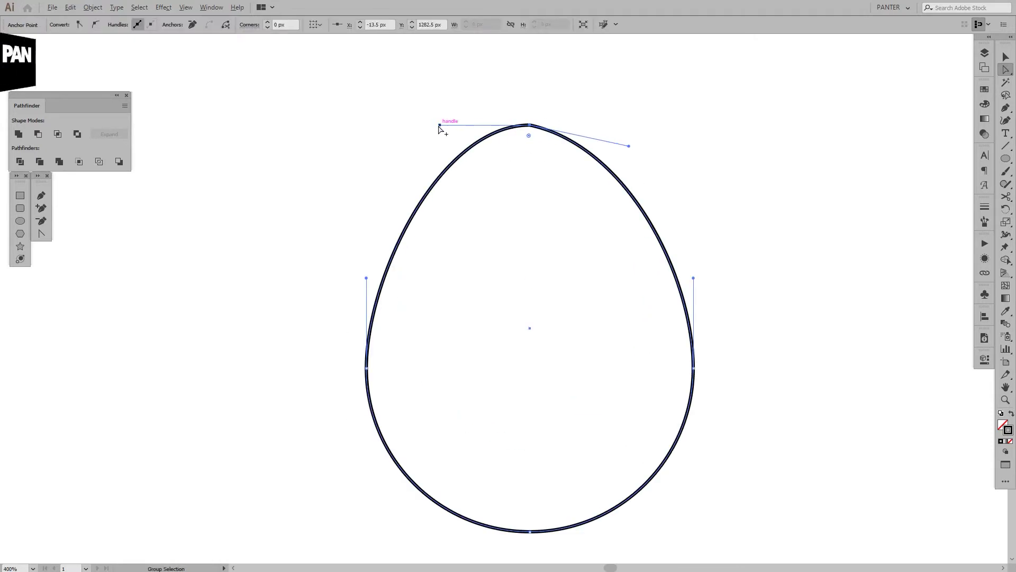
{"action": "left_click_drag", "start_coordinate": [442, 126], "coordinate": [533, 201]}
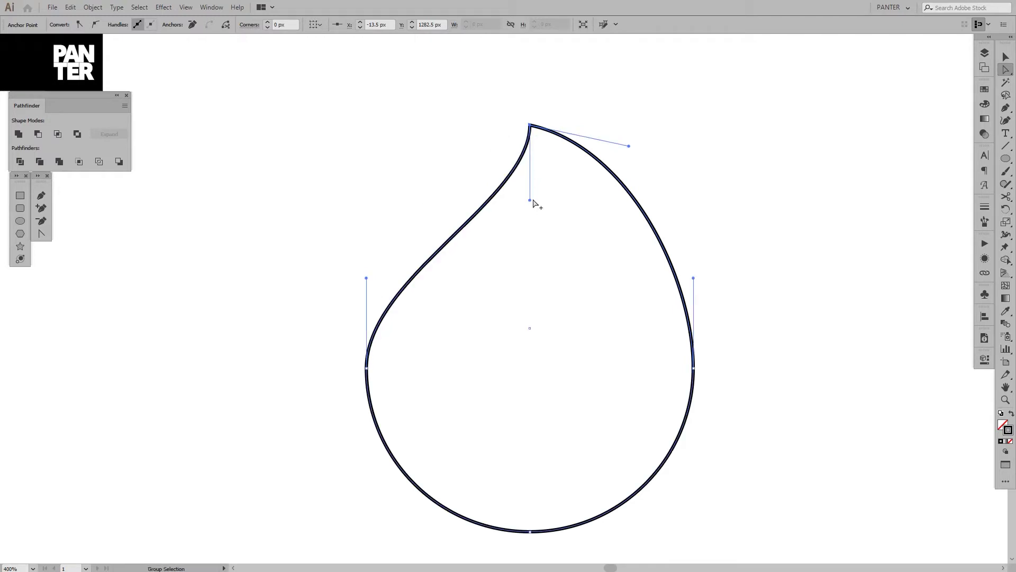
{"action": "key", "text": "ctrl+minus"}
{"action": "left_click", "coordinate": [476, 313]}
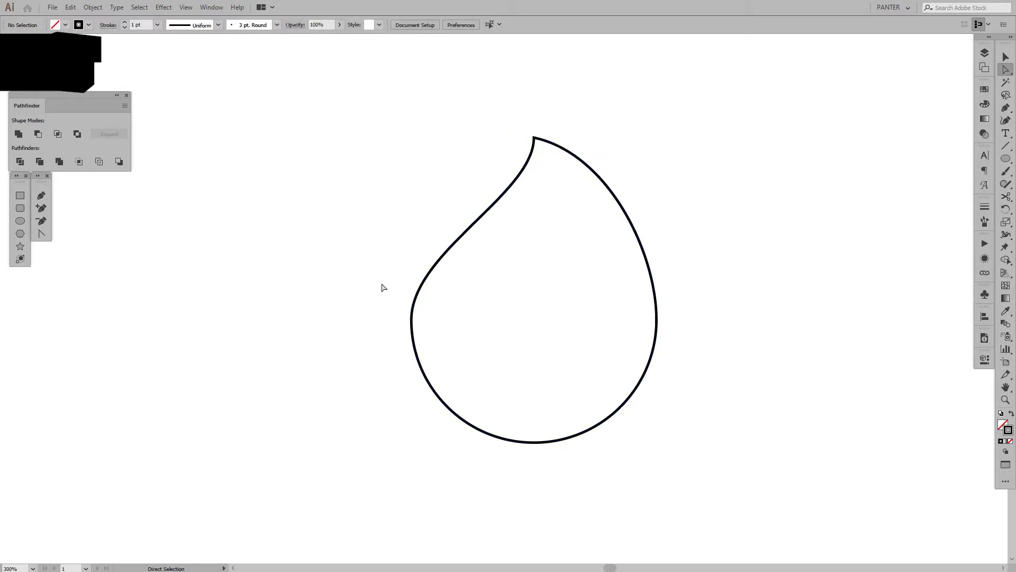
Select the teardrop's left anchor point and extend its upper handle straight up to make the left side fuller
{"action": "left_click_drag", "start_coordinate": [382, 284], "coordinate": [434, 342]}
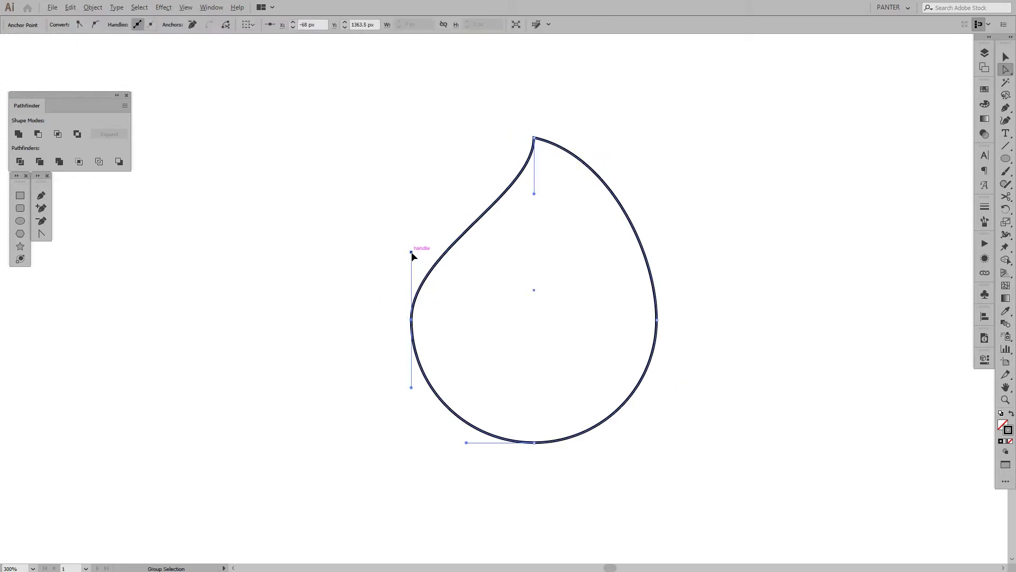
{"action": "left_click_drag", "start_coordinate": [412, 253], "coordinate": [412, 222]}
{"action": "left_click", "coordinate": [466, 166]}
{"action": "scroll", "coordinate": [470, 164], "scroll_direction": "down", "scroll_amount": 3}
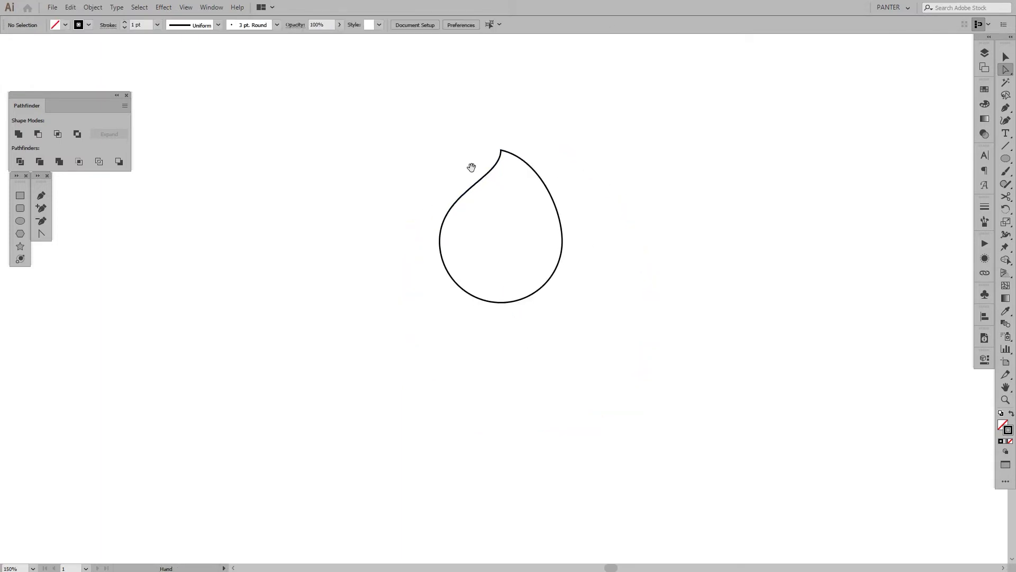
Move the teardrop's top anchor horizontally a short distance to the left
{"action": "scroll", "coordinate": [527, 176], "scroll_direction": "up", "scroll_amount": 3}
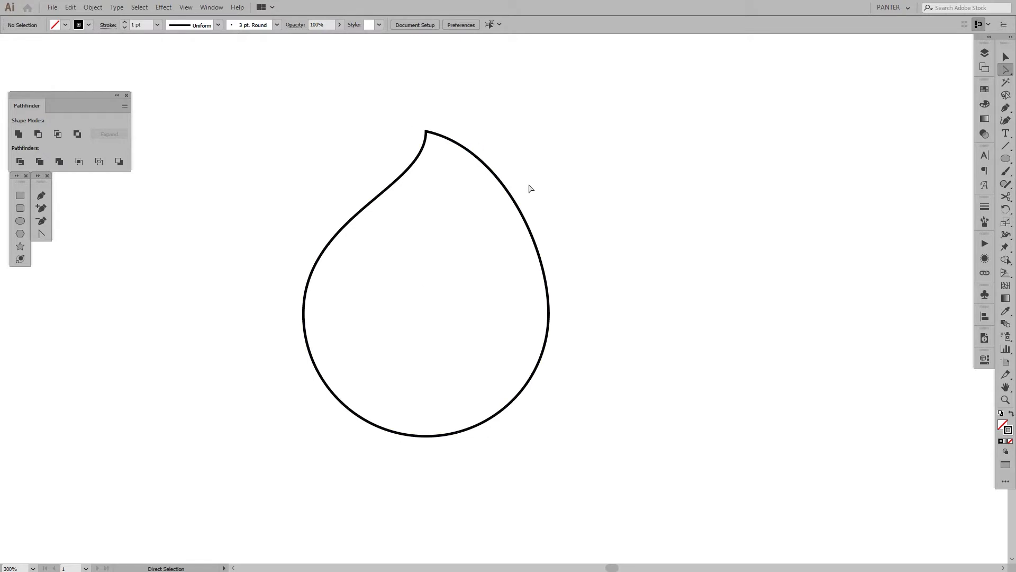
{"action": "key", "text": "space"}
{"action": "left_click_drag", "start_coordinate": [536, 204], "coordinate": [591, 211]}
{"action": "left_click", "coordinate": [483, 139]}
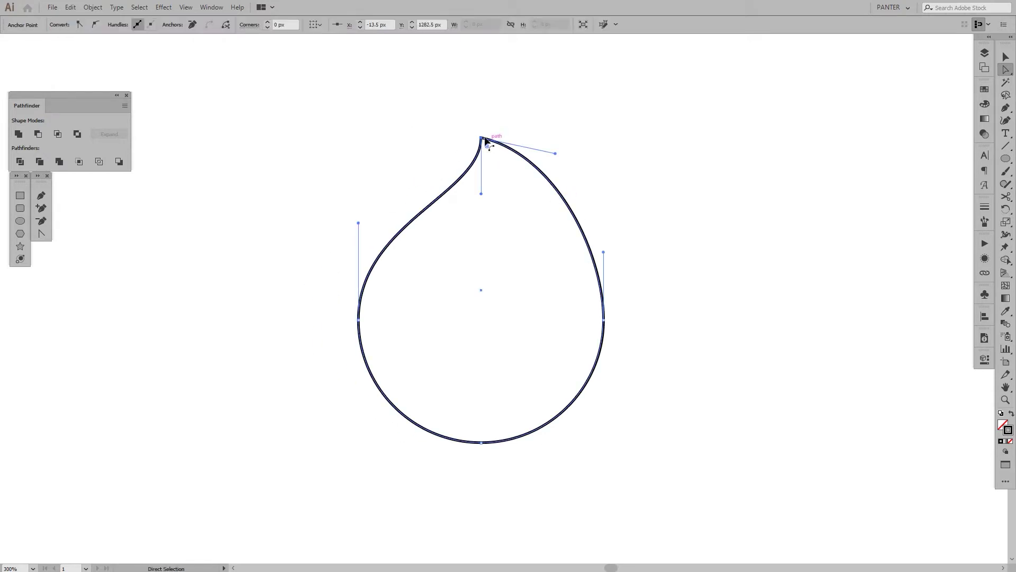
{"action": "left_click_drag", "start_coordinate": [485, 139], "coordinate": [466, 139]}
{"action": "left_click", "coordinate": [603, 182]}
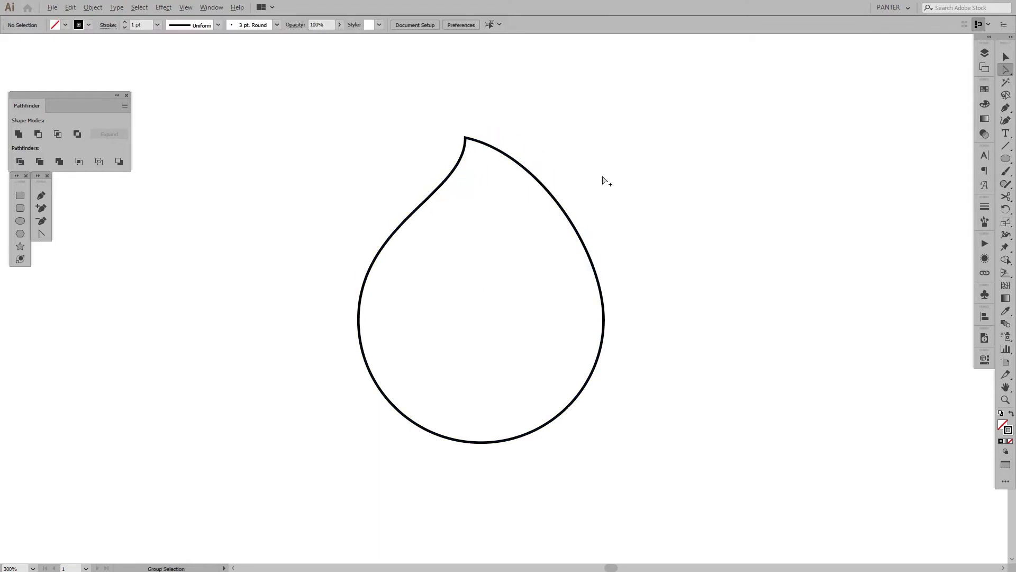
Extend the right anchor's upper handle straight up to make the teardrop's right side fuller
{"action": "scroll", "coordinate": [611, 176], "scroll_direction": "down", "scroll_amount": 5}
{"action": "scroll", "coordinate": [619, 196], "scroll_direction": "up", "scroll_amount": 3}
{"action": "left_click", "coordinate": [590, 220]}
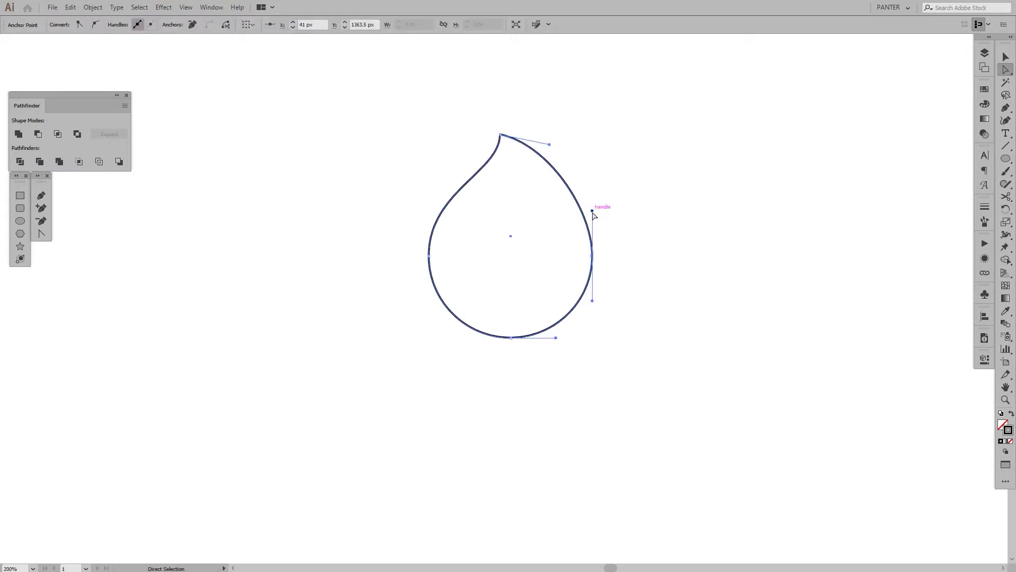
{"action": "left_click_drag", "start_coordinate": [592, 210], "coordinate": [592, 197]}
{"action": "left_click", "coordinate": [653, 213]}
{"action": "scroll", "coordinate": [651, 211], "scroll_direction": "down", "scroll_amount": 1}
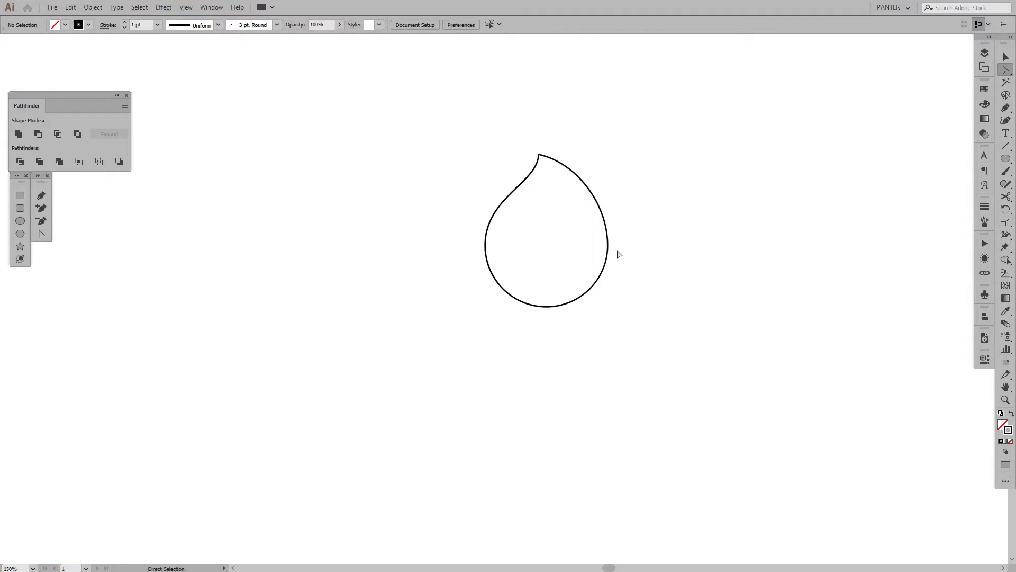
Lengthen the top anchor's lower handle slightly downward to deepen the curve on the teardrop's left side
{"action": "scroll", "coordinate": [624, 197], "scroll_direction": "up", "scroll_amount": 1}
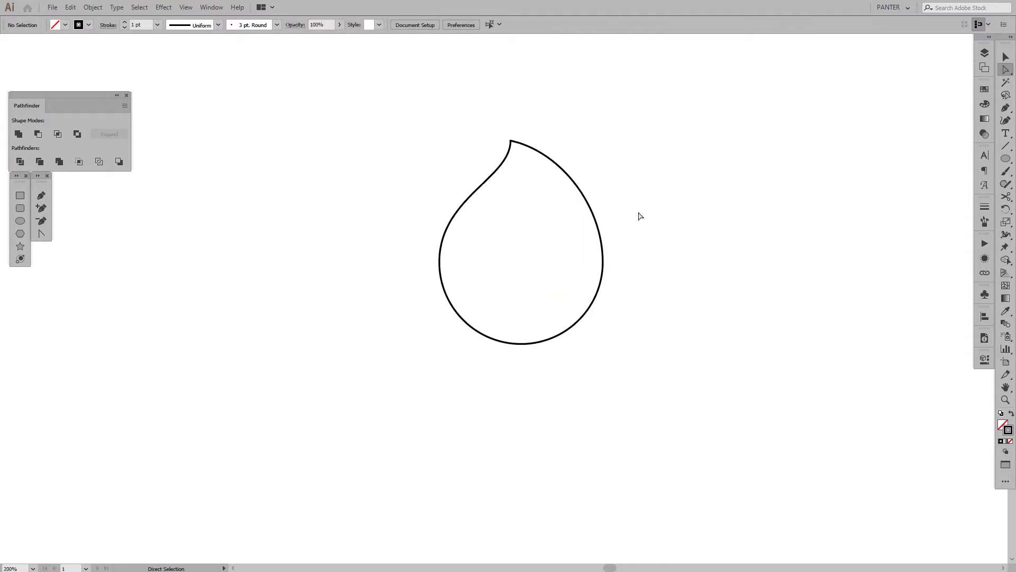
{"action": "scroll", "coordinate": [628, 197], "scroll_direction": "up", "scroll_amount": 1}
{"action": "left_click", "coordinate": [451, 113]}
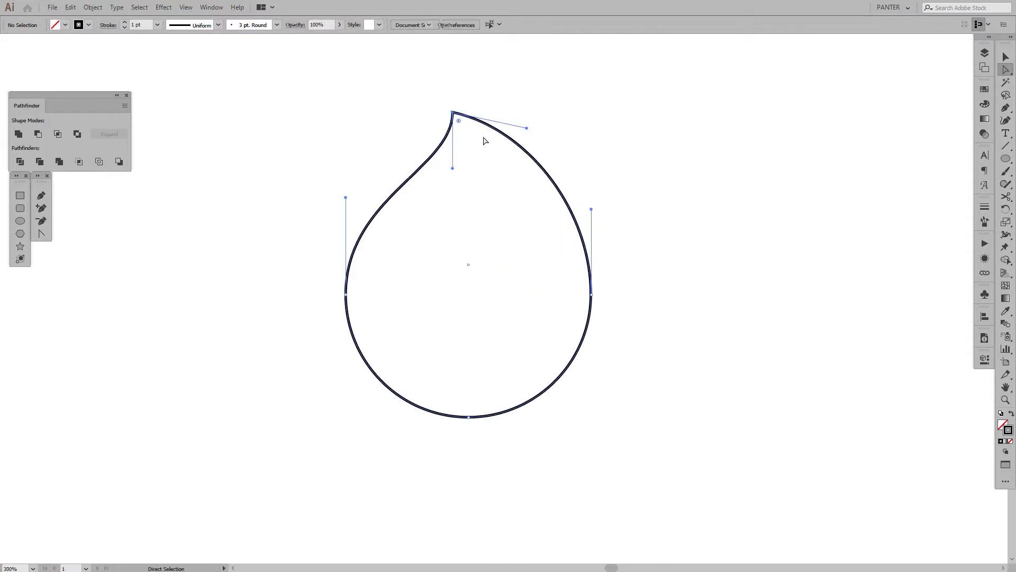
{"action": "left_click_drag", "start_coordinate": [454, 169], "coordinate": [455, 181]}
{"action": "left_click", "coordinate": [465, 259]}
{"action": "scroll", "coordinate": [466, 259], "scroll_direction": "down", "scroll_amount": 2}
{"action": "scroll", "coordinate": [482, 245], "scroll_direction": "up", "scroll_amount": 1}
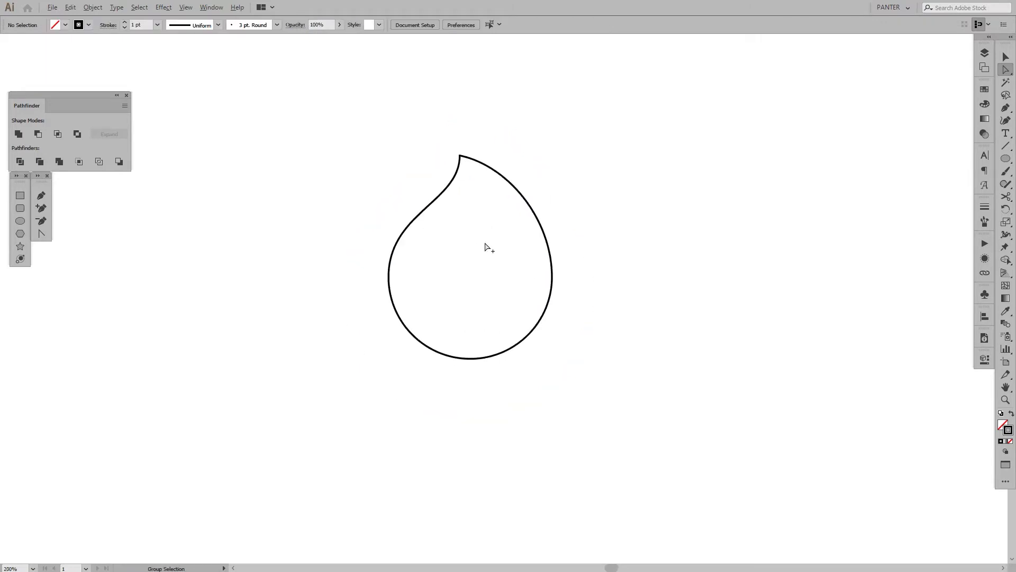
Nudge the teardrop's tip anchor slightly further left, keeping its height
{"action": "left_click_drag", "start_coordinate": [483, 245], "coordinate": [527, 293]}
{"action": "scroll", "coordinate": [507, 289], "scroll_direction": "up", "scroll_amount": 1}
{"action": "scroll", "coordinate": [518, 296], "scroll_direction": "down", "scroll_amount": 2}
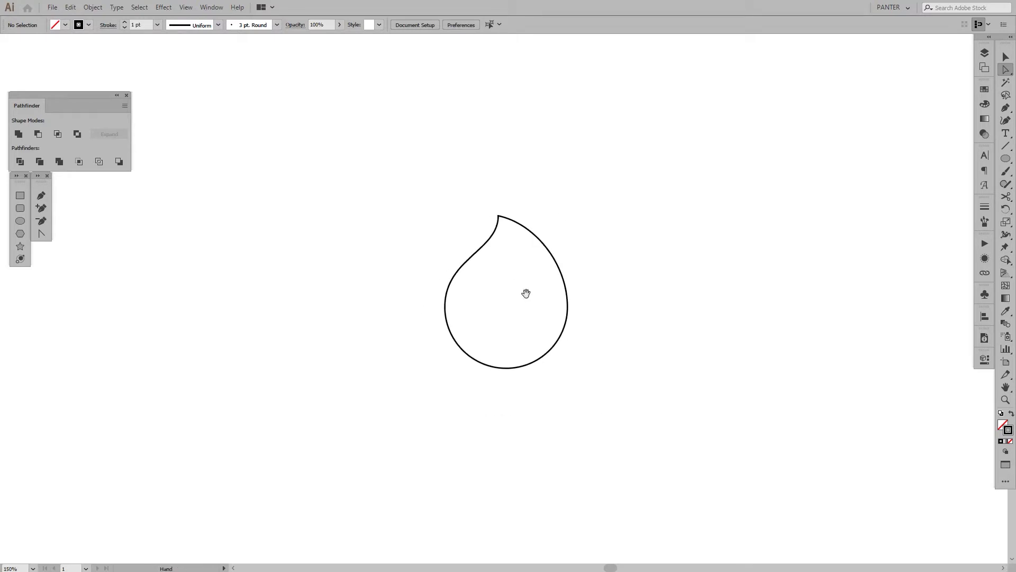
{"action": "scroll", "coordinate": [526, 295], "scroll_direction": "up", "scroll_amount": 2}
{"action": "scroll", "coordinate": [497, 208], "scroll_direction": "up", "scroll_amount": 1}
{"action": "left_click_drag", "start_coordinate": [431, 91], "coordinate": [457, 117]}
{"action": "left_click", "coordinate": [501, 242]}
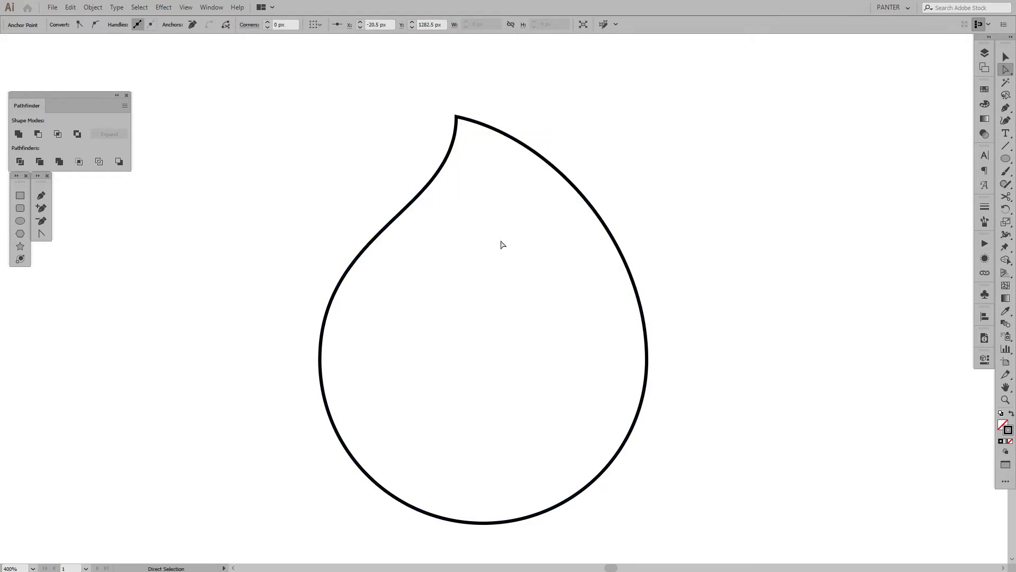
{"action": "scroll", "coordinate": [516, 260], "scroll_direction": "down", "scroll_amount": 3}
{"action": "scroll", "coordinate": [560, 282], "scroll_direction": "up", "scroll_amount": 1}
Shorten the left anchor's upper handle slightly to refine the teardrop's left curve
{"action": "key", "text": "v"}
{"action": "scroll", "coordinate": [628, 295], "scroll_direction": "up", "scroll_amount": 1}
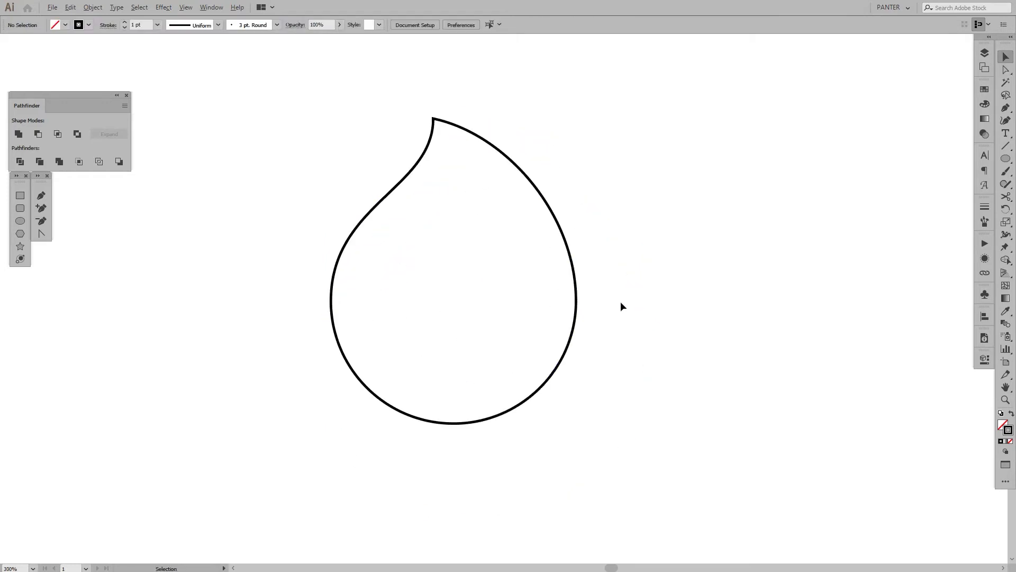
{"action": "scroll", "coordinate": [622, 301], "scroll_direction": "down", "scroll_amount": 2}
{"action": "left_click_drag", "start_coordinate": [622, 301], "coordinate": [600, 303]}
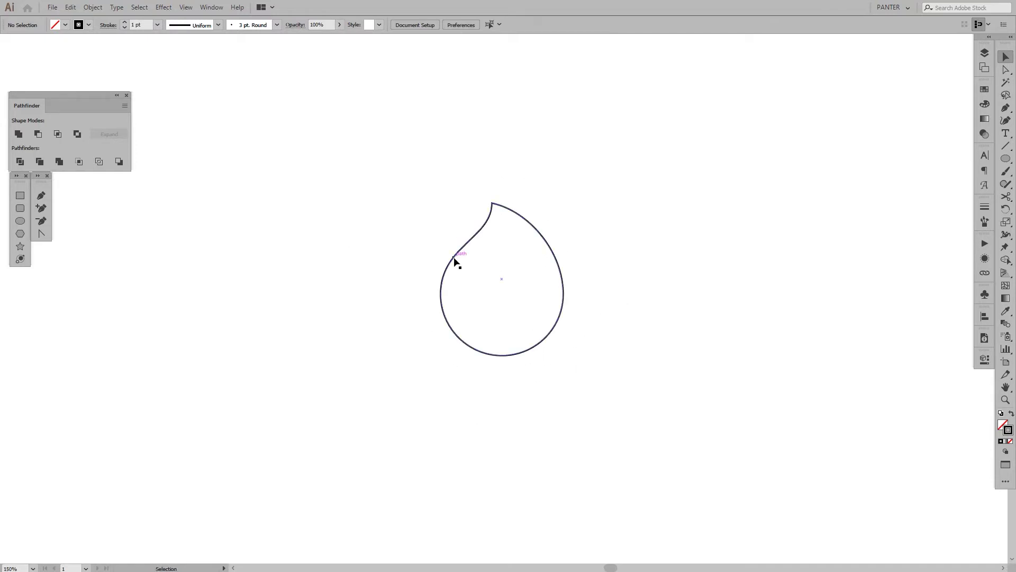
{"action": "scroll", "coordinate": [454, 261], "scroll_direction": "up", "scroll_amount": 2}
{"action": "key", "text": "a"}
{"action": "left_click_drag", "start_coordinate": [372, 236], "coordinate": [472, 339]}
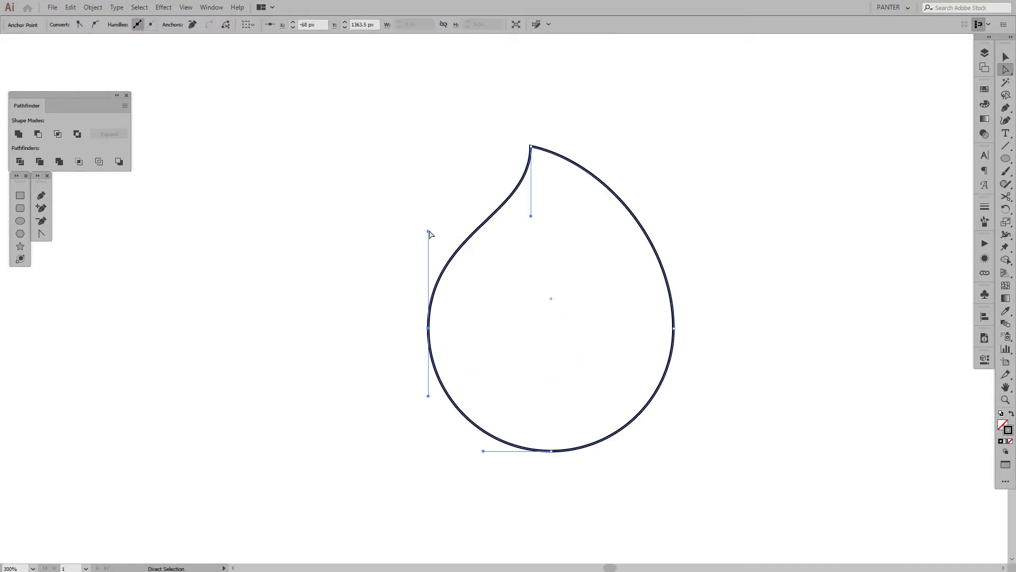
{"action": "left_click_drag", "start_coordinate": [429, 231], "coordinate": [428, 238]}
{"action": "left_click", "coordinate": [567, 300]}
{"action": "scroll", "coordinate": [540, 302], "scroll_direction": "down", "scroll_amount": 3}
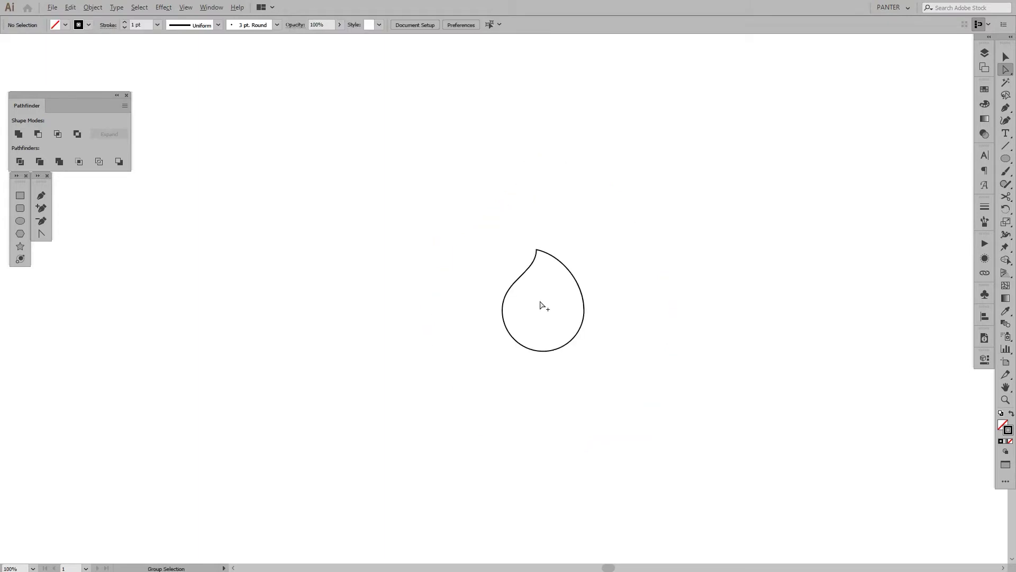
Select the whole teardrop and place a duplicate to its right at the same height
{"action": "left_click_drag", "start_coordinate": [585, 315], "coordinate": [586, 300]}
{"action": "scroll", "coordinate": [588, 303], "scroll_direction": "up", "scroll_amount": 2}
{"action": "key", "text": "v"}
{"action": "scroll", "coordinate": [635, 328], "scroll_direction": "up", "scroll_amount": 2}
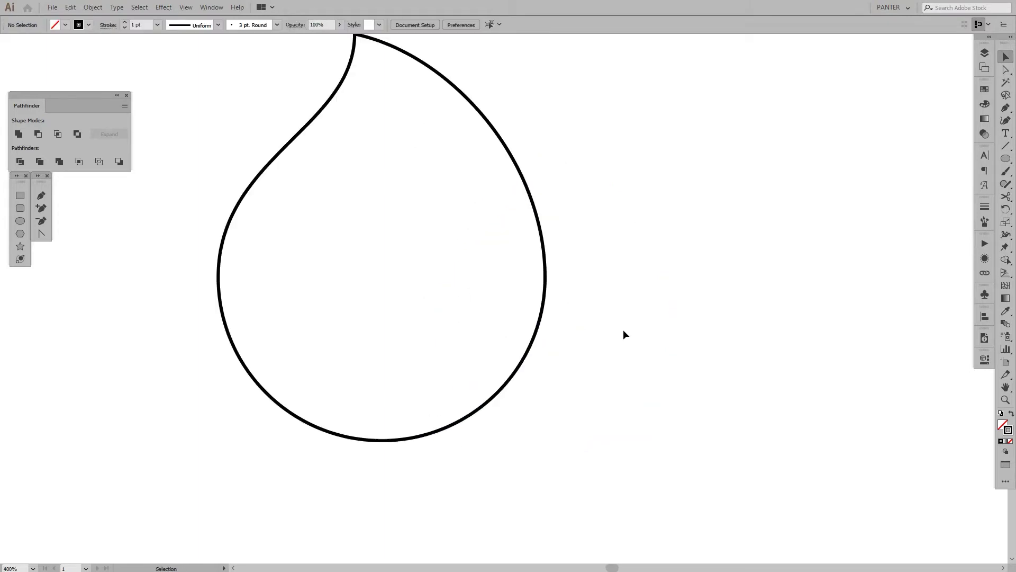
{"action": "scroll", "coordinate": [618, 356], "scroll_direction": "down", "scroll_amount": 1}
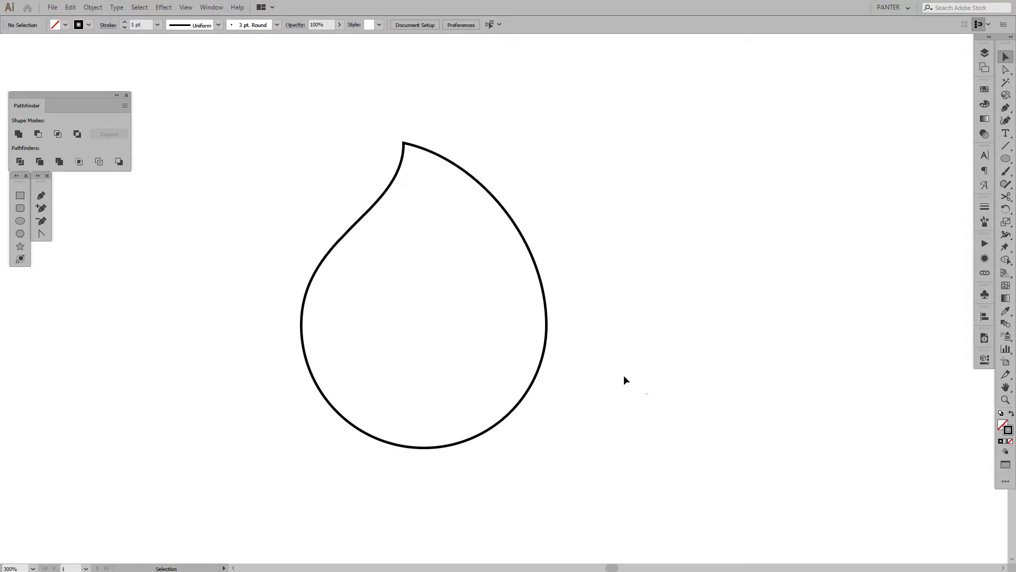
{"action": "left_click_drag", "start_coordinate": [624, 376], "coordinate": [458, 264]}
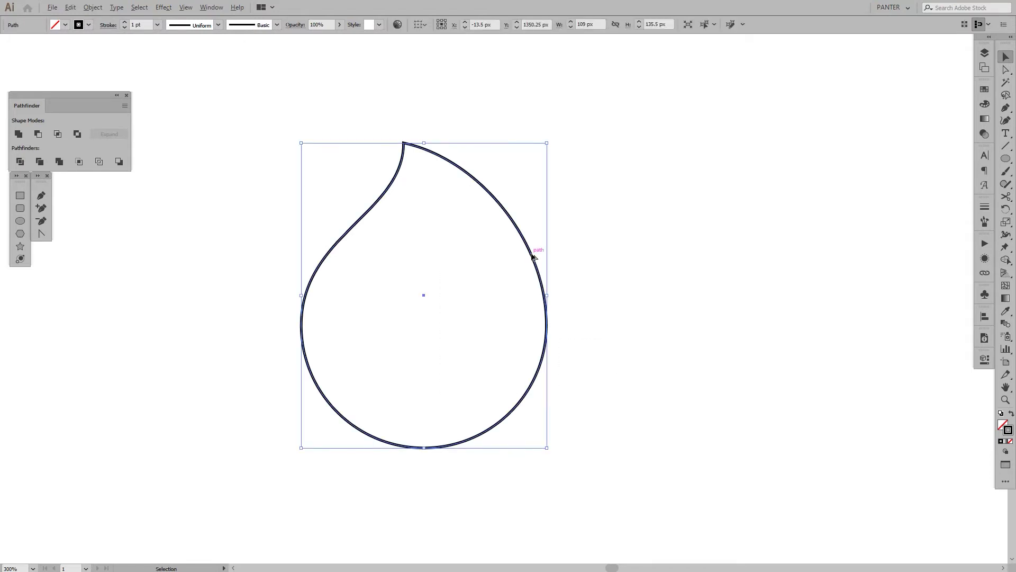
{"action": "left_click_drag", "start_coordinate": [532, 257], "coordinate": [700, 265]}
{"action": "key", "text": "alt+shift"}
{"action": "scroll", "coordinate": [524, 270], "scroll_direction": "down", "scroll_amount": 1}
{"action": "scroll", "coordinate": [615, 255], "scroll_direction": "up", "scroll_amount": 1}
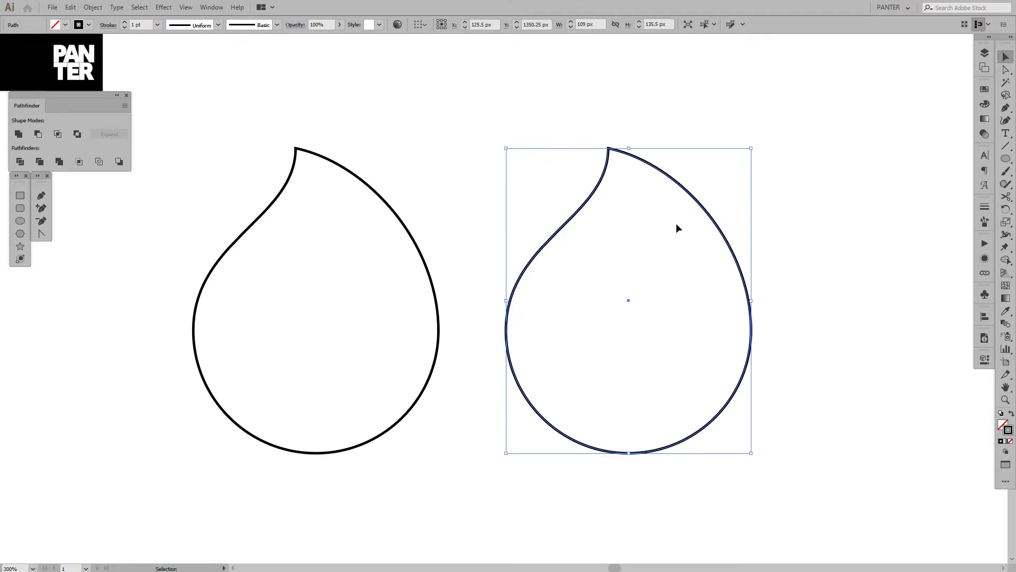
Scale the copied teardrop down proportionally and place it, rotated clockwise, with its tip on the large teardrop's lower-right edge
{"action": "left_click_drag", "start_coordinate": [755, 151], "coordinate": [624, 299]}
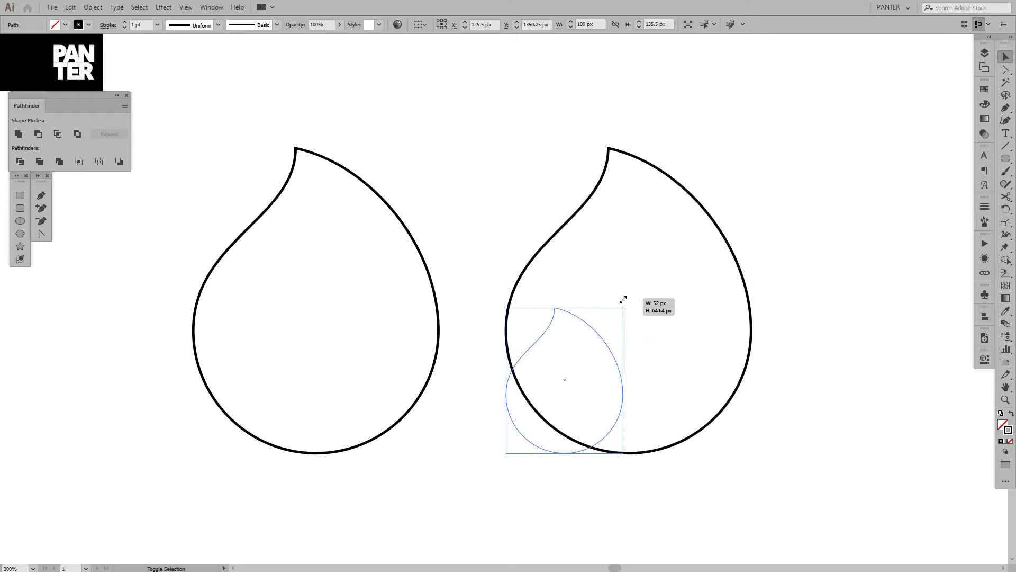
{"action": "left_click_drag", "start_coordinate": [623, 299], "coordinate": [561, 366]}
{"action": "scroll", "coordinate": [481, 380], "scroll_direction": "up", "scroll_amount": 3}
{"action": "scroll", "coordinate": [672, 236], "scroll_direction": "up", "scroll_amount": 3}
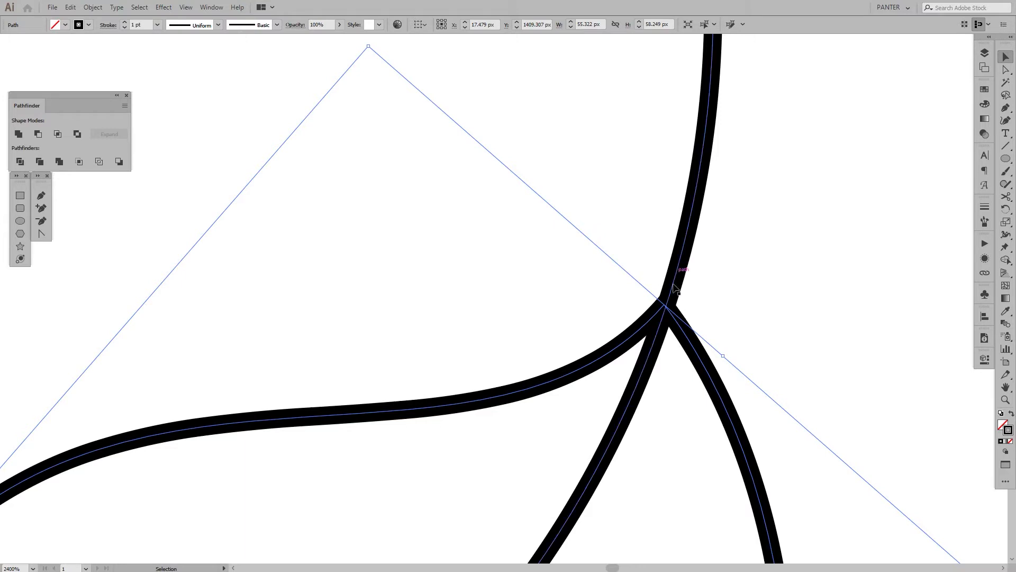
{"action": "scroll", "coordinate": [648, 377], "scroll_direction": "down", "scroll_amount": 5}
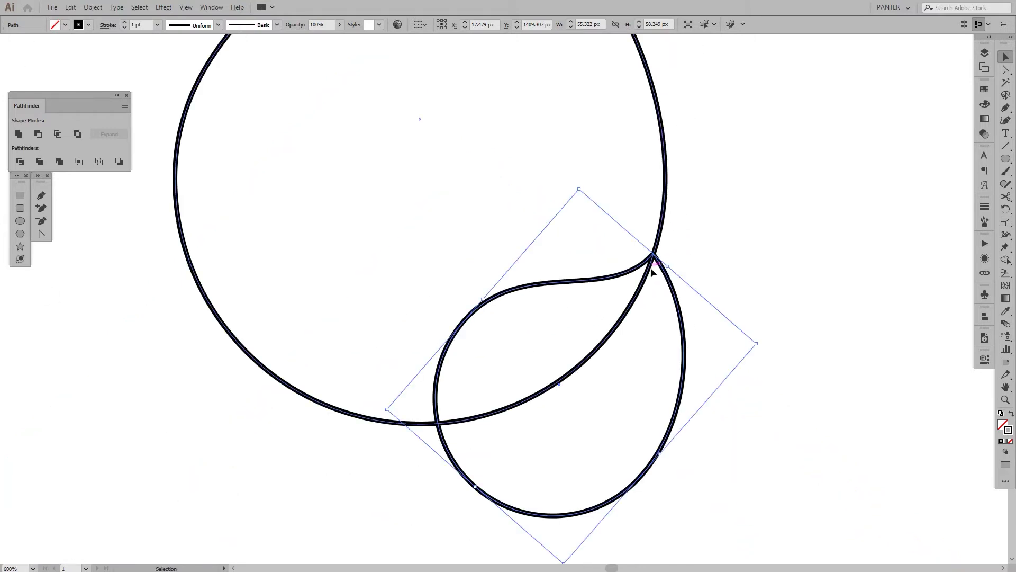
{"action": "scroll", "coordinate": [679, 324], "scroll_direction": "down", "scroll_amount": 1}
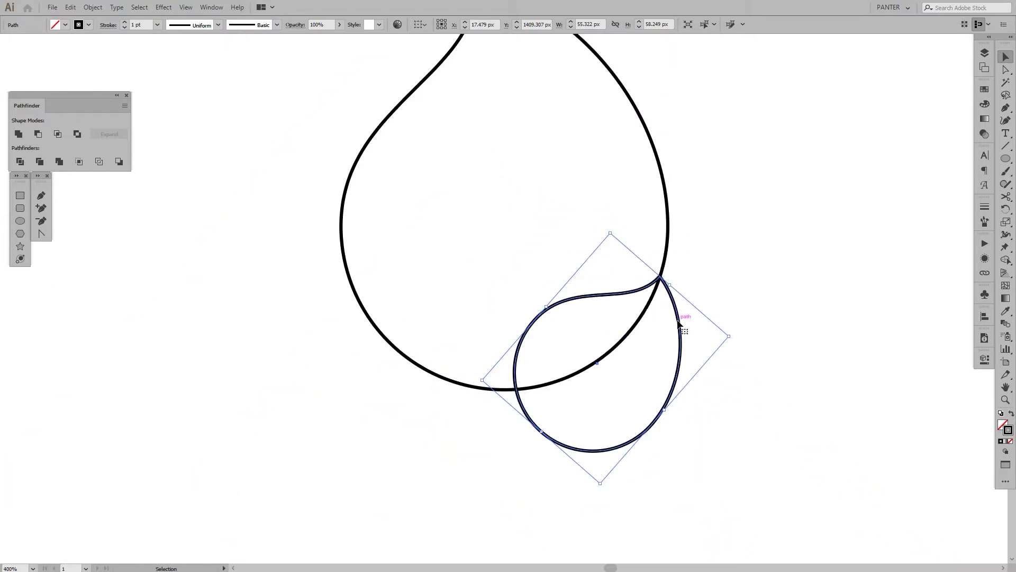
Shrink the small teardrop slightly and rotate it a little further clockwise so its tip meets the large outline
{"action": "scroll", "coordinate": [679, 323], "scroll_direction": "up", "scroll_amount": 2}
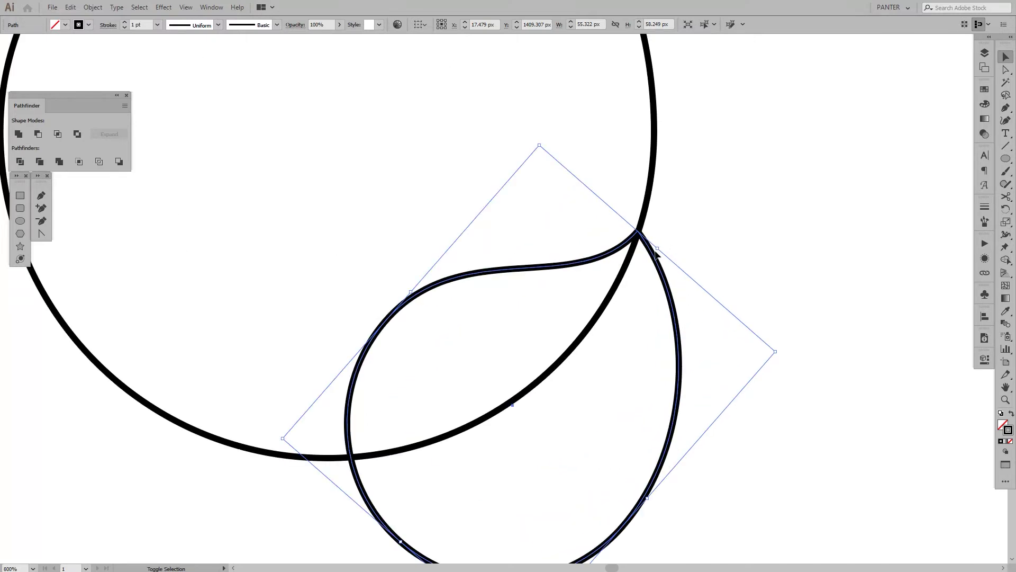
{"action": "left_click_drag", "start_coordinate": [657, 248], "coordinate": [628, 282]}
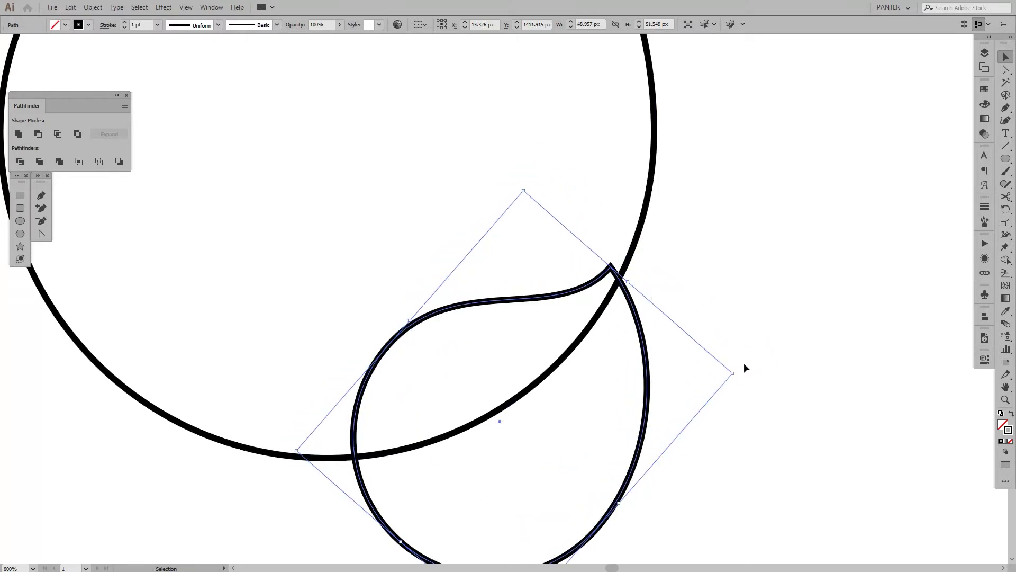
{"action": "mouse_move", "coordinate": [737, 373]}
{"action": "left_mouse_down"}
{"action": "mouse_move", "coordinate": [749, 397]}
{"action": "mouse_move", "coordinate": [738, 367]}
{"action": "left_mouse_up"}
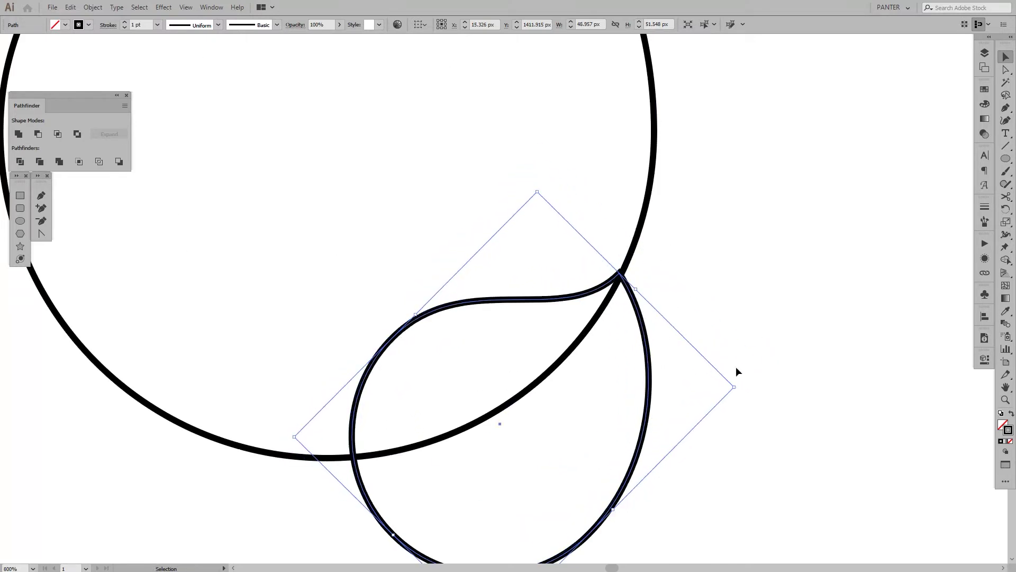
{"action": "scroll", "coordinate": [642, 262], "scroll_direction": "up", "scroll_amount": 1}
{"action": "scroll", "coordinate": [642, 263], "scroll_direction": "up", "scroll_amount": 2}
{"action": "left_click_drag", "start_coordinate": [425, 110], "coordinate": [433, 110]}
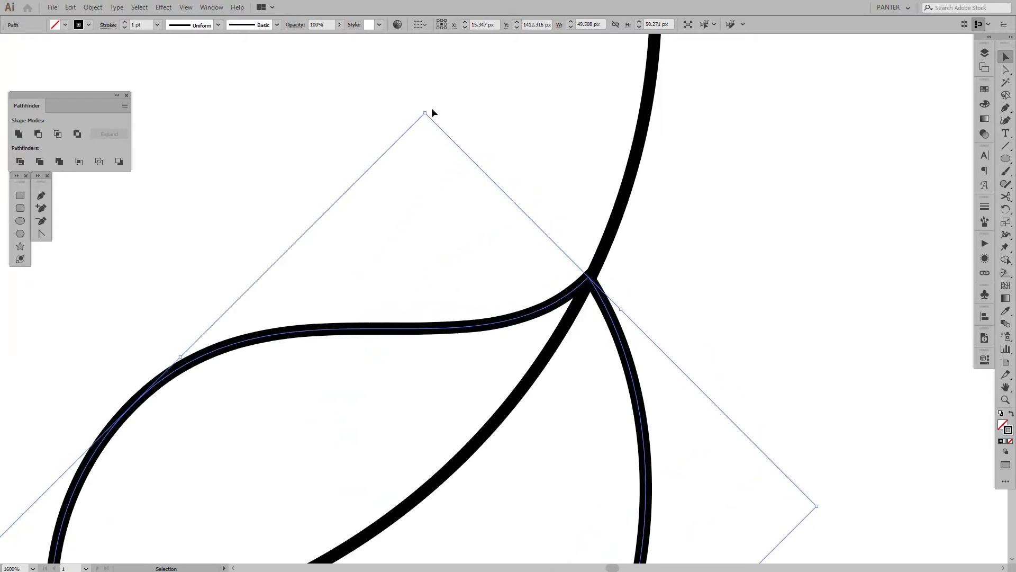
{"action": "scroll", "coordinate": [603, 206], "scroll_direction": "up", "scroll_amount": 1}
{"action": "scroll", "coordinate": [570, 240], "scroll_direction": "up", "scroll_amount": 1}
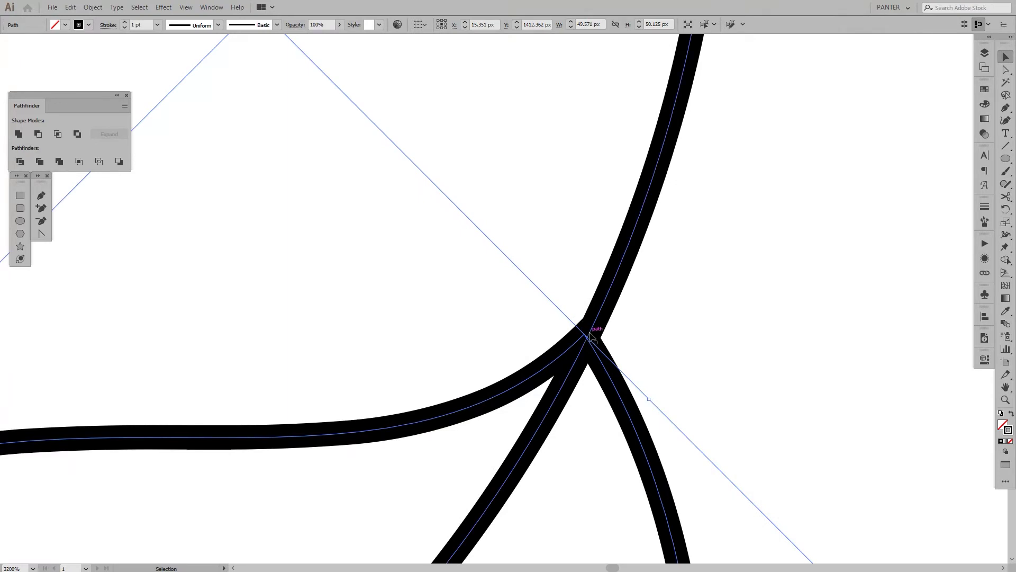
Turn off Snap to Pixel and deselect the small teardrop
{"action": "left_click", "coordinate": [186, 7]}
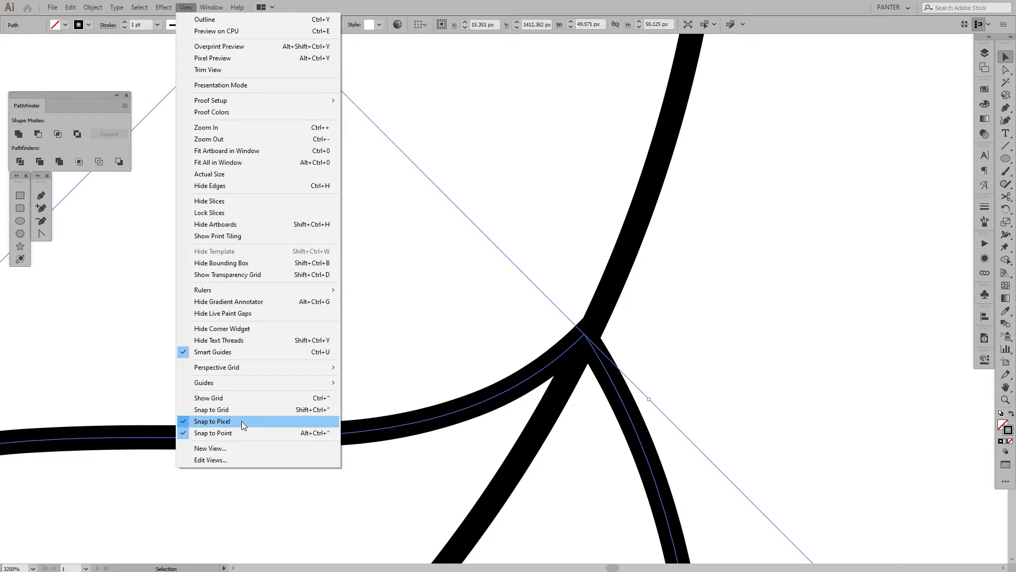
{"action": "left_click", "coordinate": [208, 424]}
{"action": "left_click", "coordinate": [392, 284]}
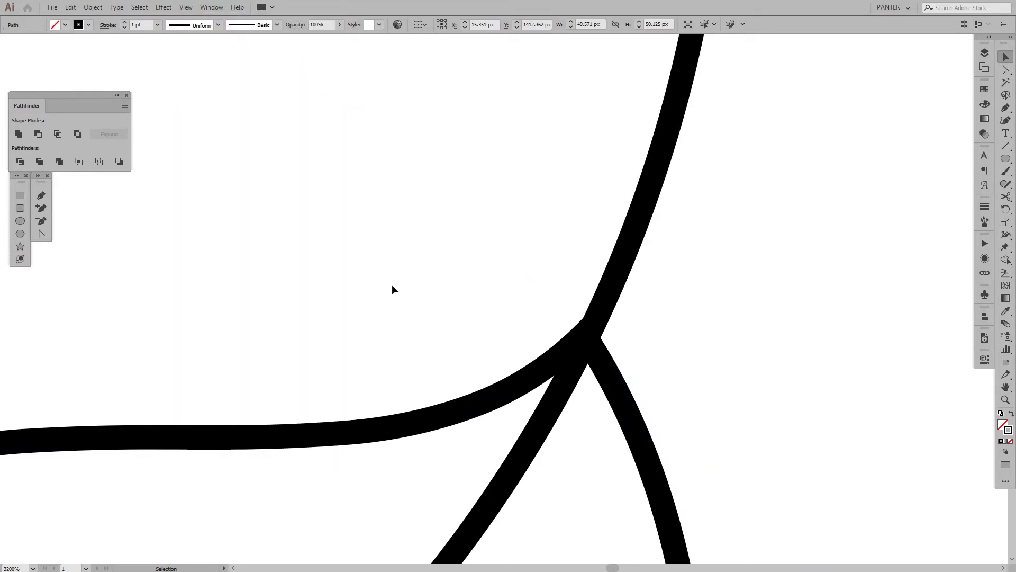
Nudge the small teardrop so its tip sits precisely on the large teardrop's outline
{"action": "scroll", "coordinate": [392, 284], "scroll_direction": "down", "scroll_amount": 3}
{"action": "left_click_drag", "start_coordinate": [408, 285], "coordinate": [460, 309]}
{"action": "scroll", "coordinate": [472, 325], "scroll_direction": "up", "scroll_amount": 3}
{"action": "left_click", "coordinate": [436, 424]}
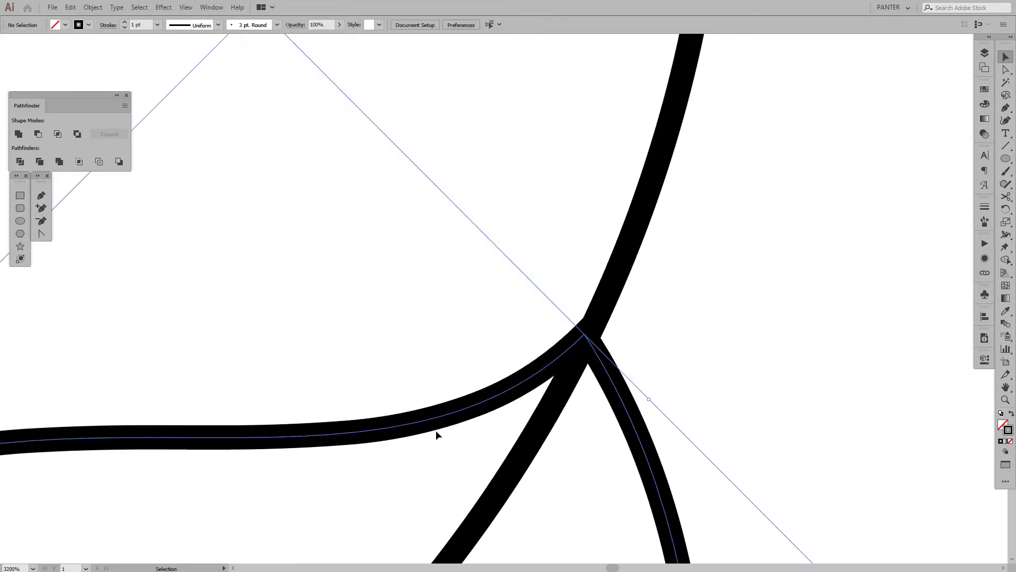
{"action": "scroll", "coordinate": [735, 358], "scroll_direction": "up", "scroll_amount": 1}
{"action": "left_click_drag", "start_coordinate": [613, 418], "coordinate": [618, 423]}
{"action": "left_click", "coordinate": [668, 354]}
{"action": "scroll", "coordinate": [714, 297], "scroll_direction": "down", "scroll_amount": 6}
{"action": "left_click_drag", "start_coordinate": [742, 290], "coordinate": [653, 329]}
{"action": "scroll", "coordinate": [653, 331], "scroll_direction": "down", "scroll_amount": 2}
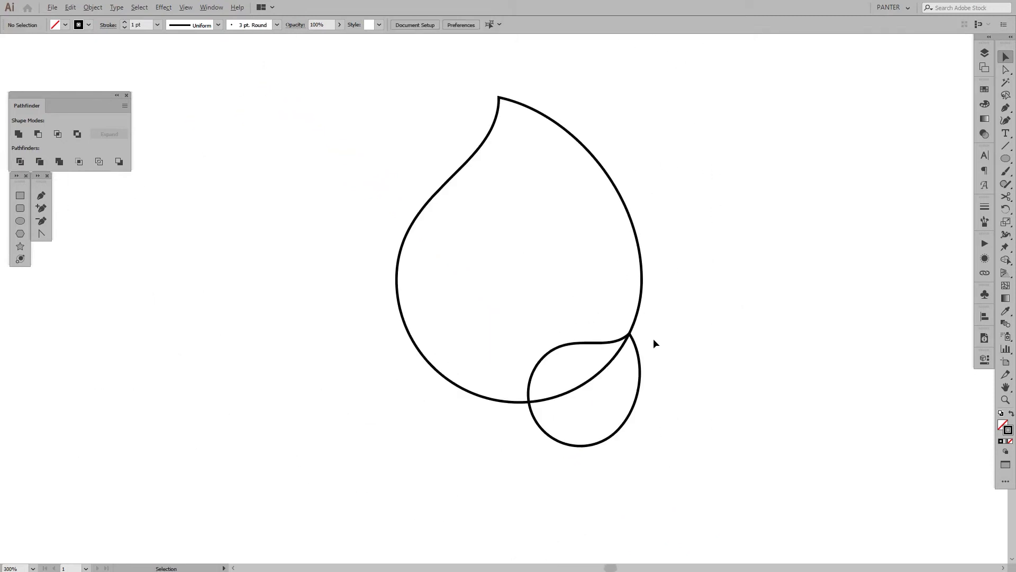
Select both the large and small teardrops and make a blend between them
{"action": "left_click_drag", "start_coordinate": [710, 413], "coordinate": [417, 229]}
{"action": "left_click_drag", "start_coordinate": [606, 272], "coordinate": [578, 298]}
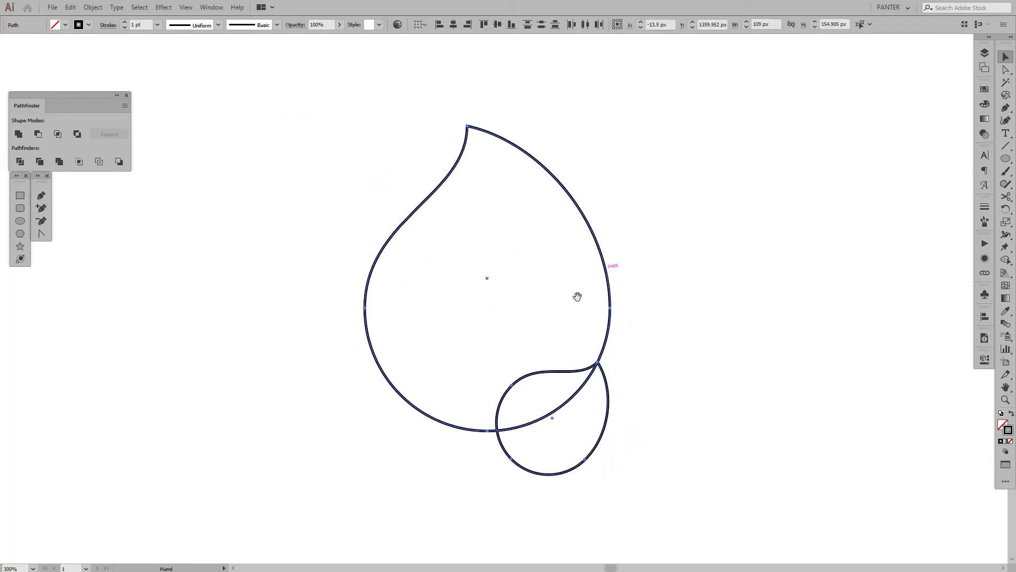
{"action": "left_click", "coordinate": [93, 7]}
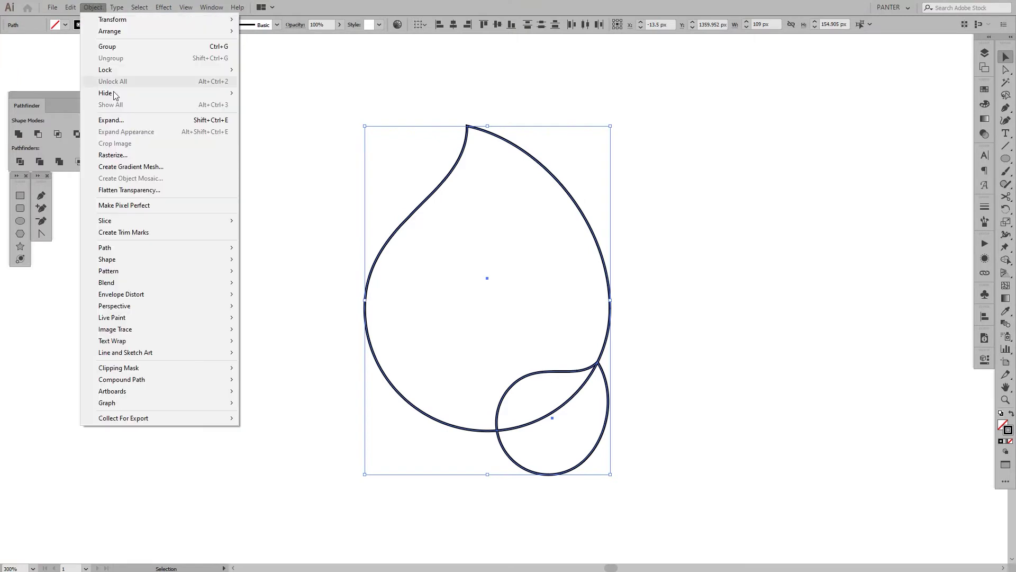
{"action": "mouse_move", "coordinate": [185, 283]}
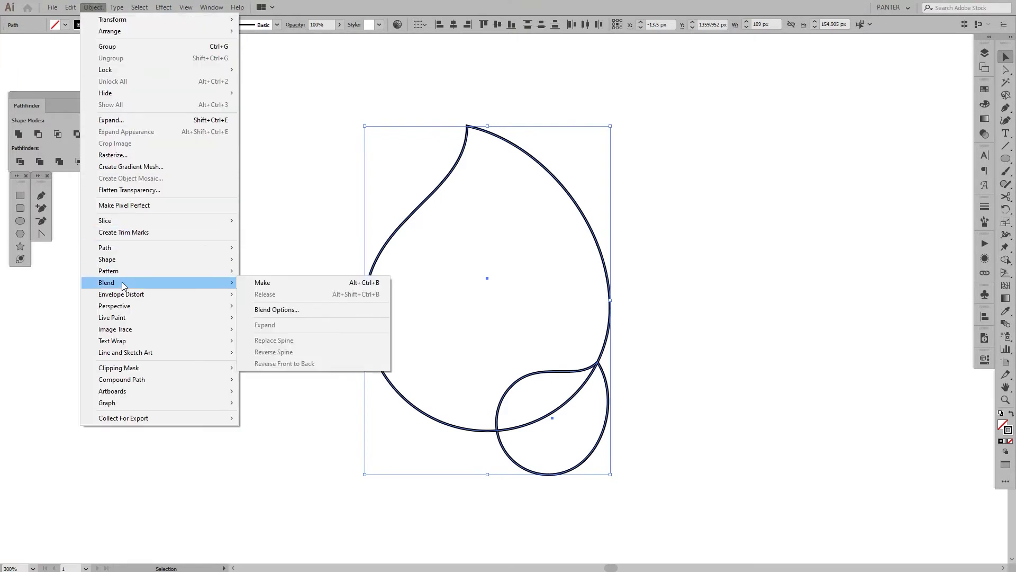
{"action": "left_click", "coordinate": [294, 286]}
{"action": "left_click_drag", "start_coordinate": [703, 328], "coordinate": [699, 334]}
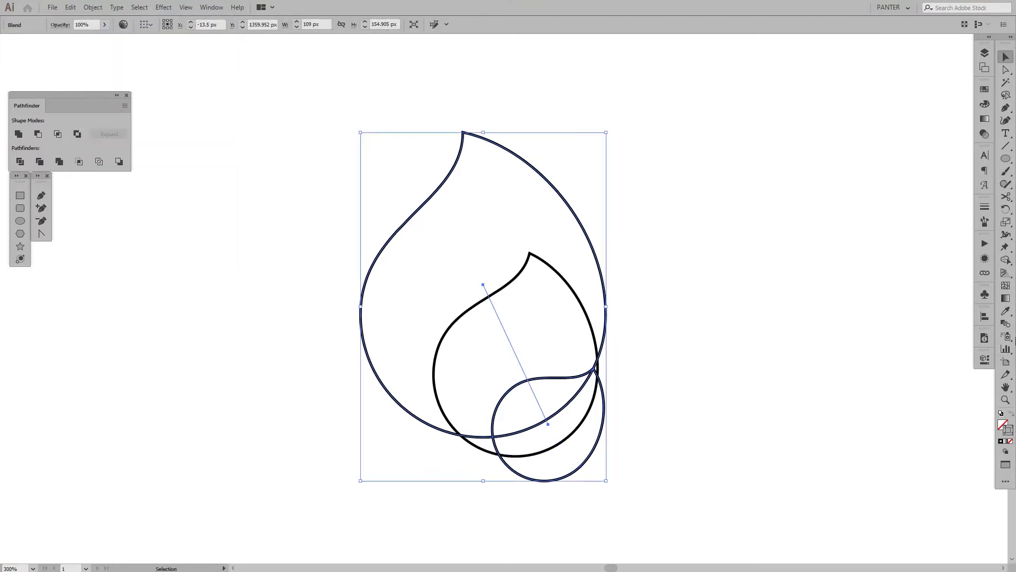
Turn on the preview in the blend options and set the spacing to Specified Steps
{"action": "double_click", "coordinate": [1011, 326]}
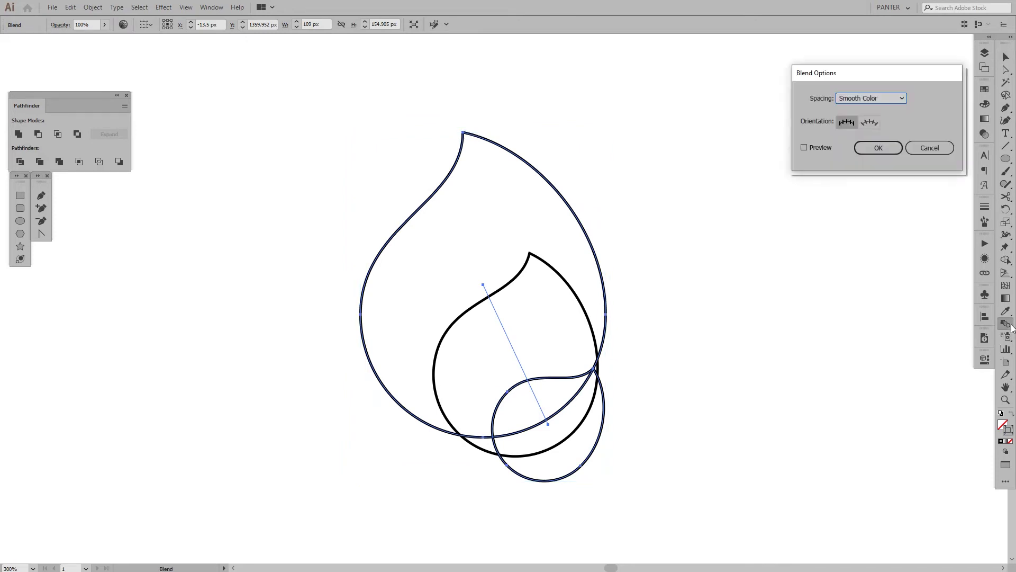
{"action": "left_click_drag", "start_coordinate": [836, 74], "coordinate": [754, 173]}
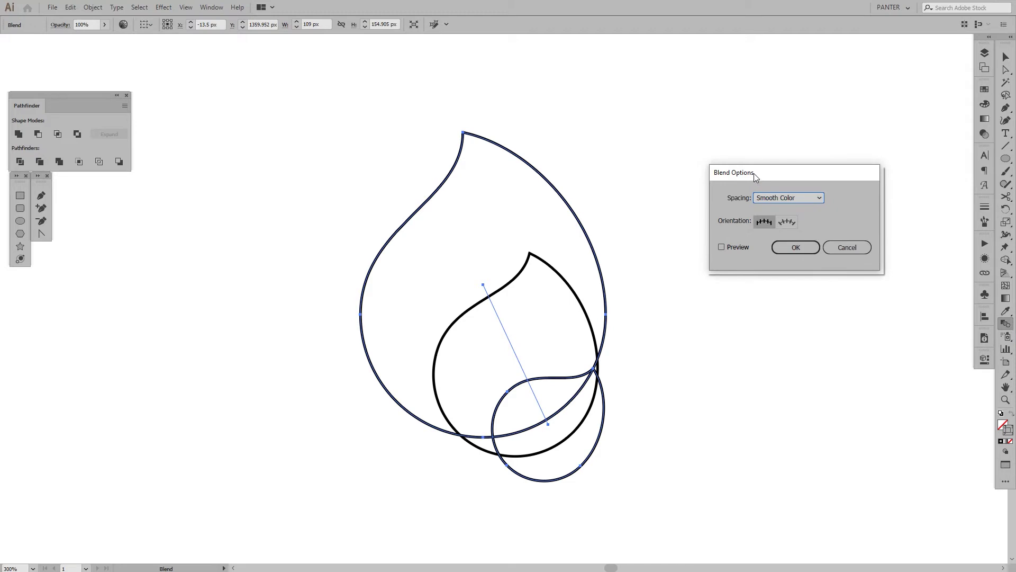
{"action": "left_click", "coordinate": [734, 247]}
{"action": "left_click", "coordinate": [779, 196]}
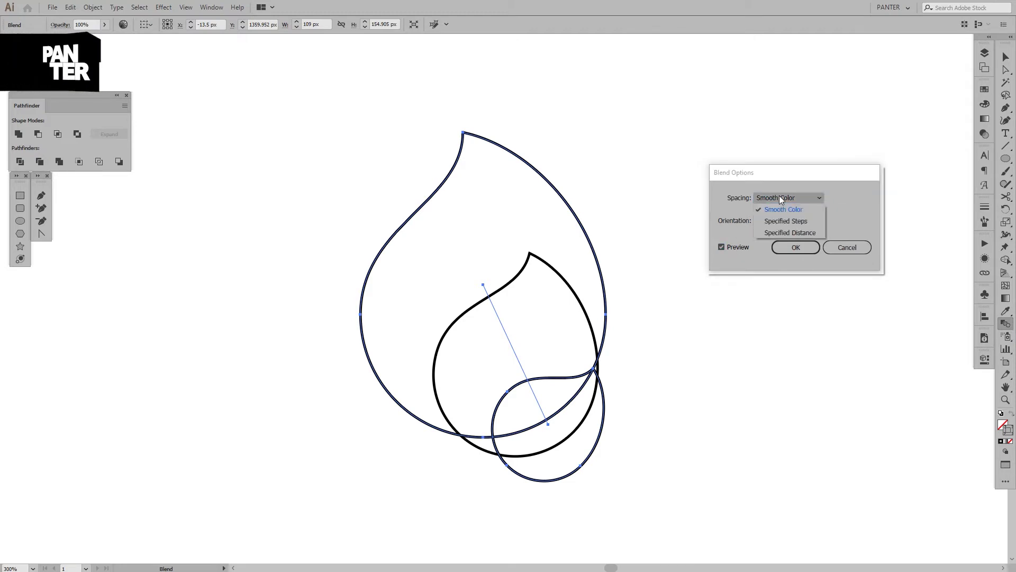
{"action": "left_click", "coordinate": [792, 221]}
Set the blend to 7 specified steps, apply the options and deselect the blended teardrops
{"action": "key", "text": "Up"}
{"action": "key", "text": "Up"}
{"action": "key", "text": "Up"}
{"action": "key", "text": "Up"}
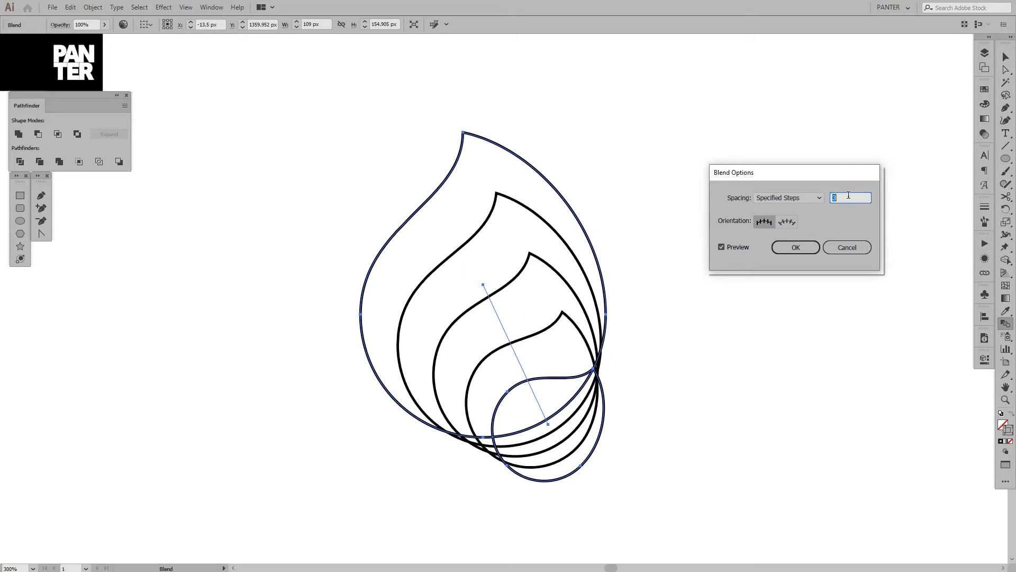
{"action": "key", "text": "Up"}
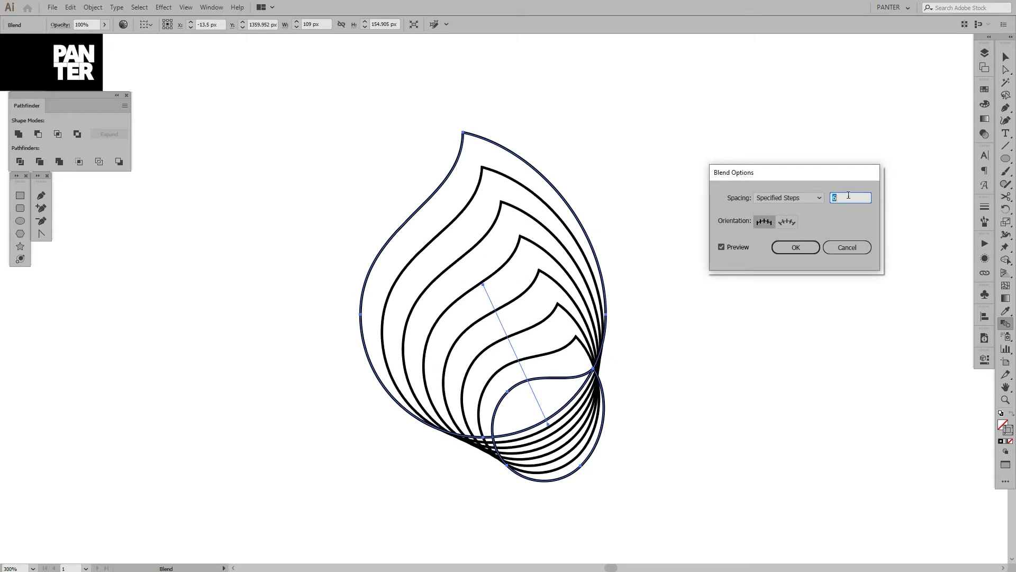
{"action": "key", "text": "Up"}
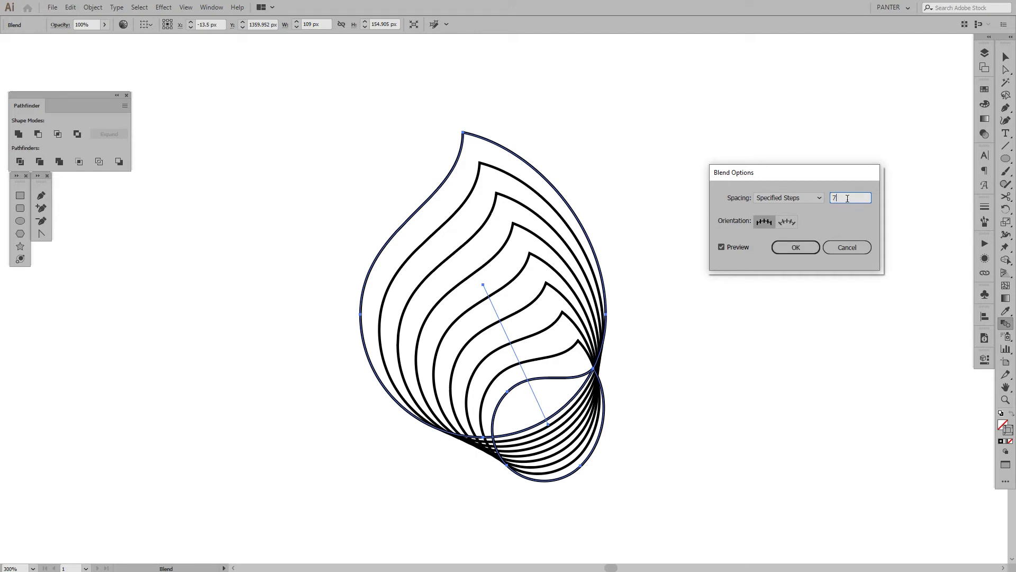
{"action": "key", "text": "Down"}
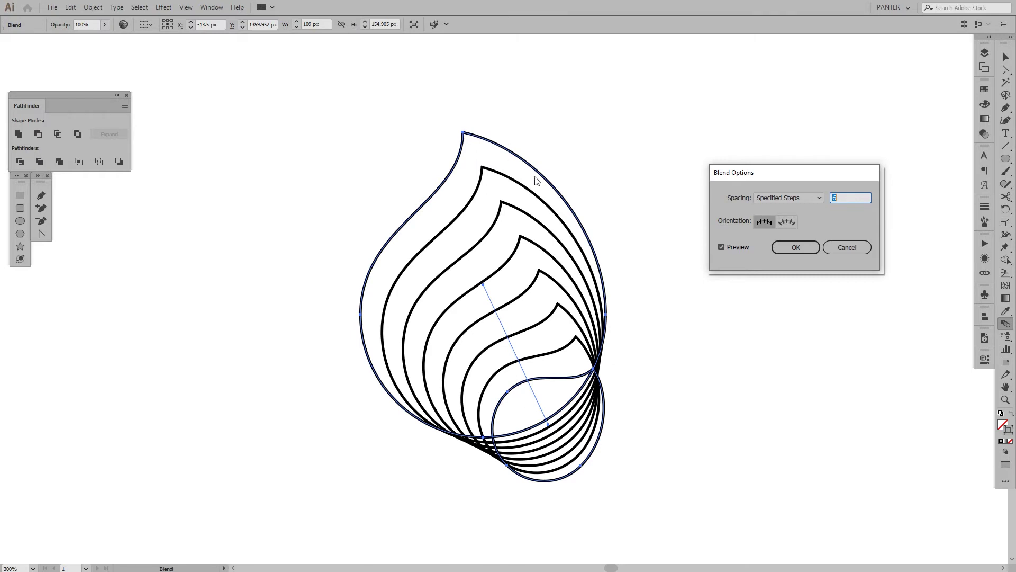
{"action": "key", "text": "Up"}
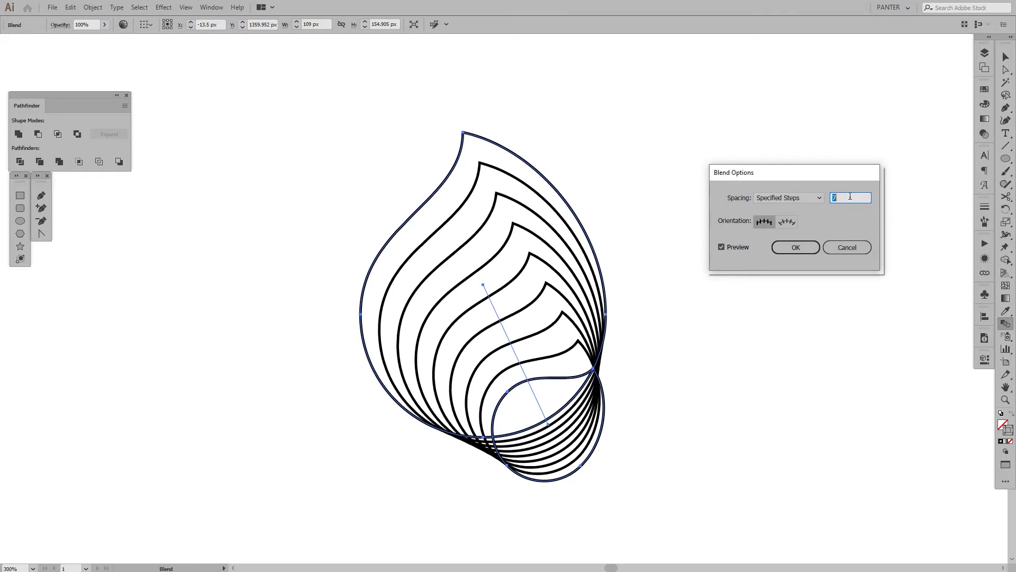
{"action": "left_click", "coordinate": [799, 246]}
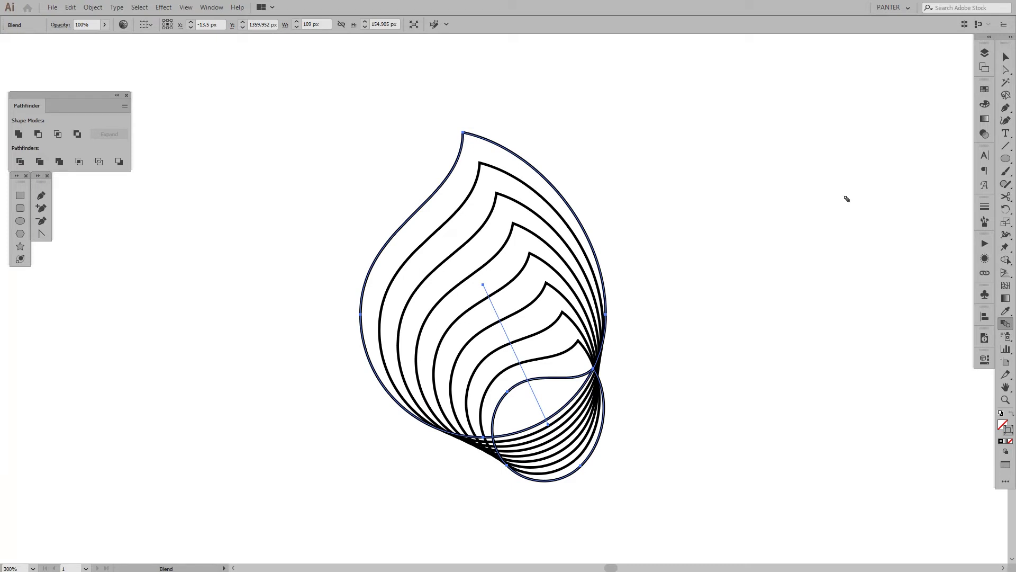
{"action": "left_click", "coordinate": [1006, 57]}
{"action": "left_click", "coordinate": [721, 211]}
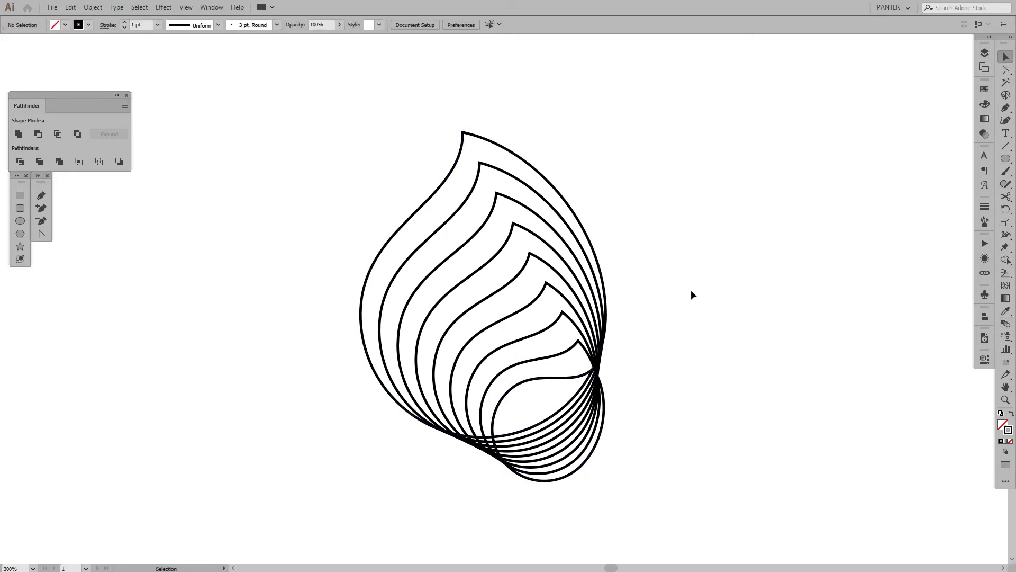
Select the teardrop blend and place a copy of it to the right, level with the original
{"action": "scroll", "coordinate": [689, 294], "scroll_direction": "down", "scroll_amount": 3}
{"action": "left_click_drag", "start_coordinate": [687, 294], "coordinate": [451, 305]}
{"action": "scroll", "coordinate": [445, 303], "scroll_direction": "up", "scroll_amount": 2}
{"action": "left_click_drag", "start_coordinate": [484, 393], "coordinate": [209, 213]}
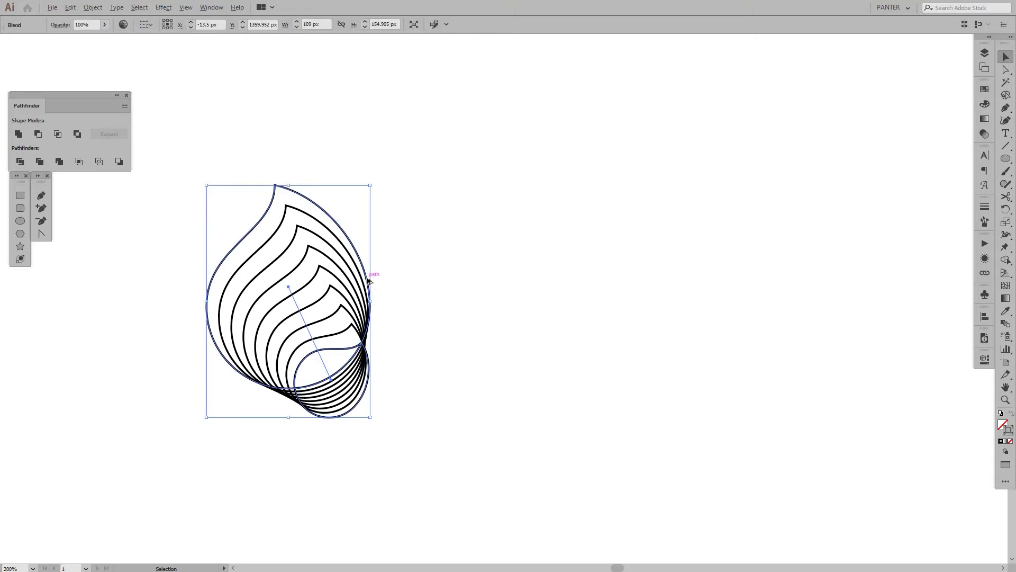
{"action": "left_click_drag", "start_coordinate": [369, 280], "coordinate": [627, 319]}
{"action": "key", "text": "space"}
{"action": "scroll", "coordinate": [560, 293], "scroll_direction": "up", "scroll_amount": 2}
{"action": "key", "text": "space"}
{"action": "scroll", "coordinate": [629, 322], "scroll_direction": "down", "scroll_amount": 1}
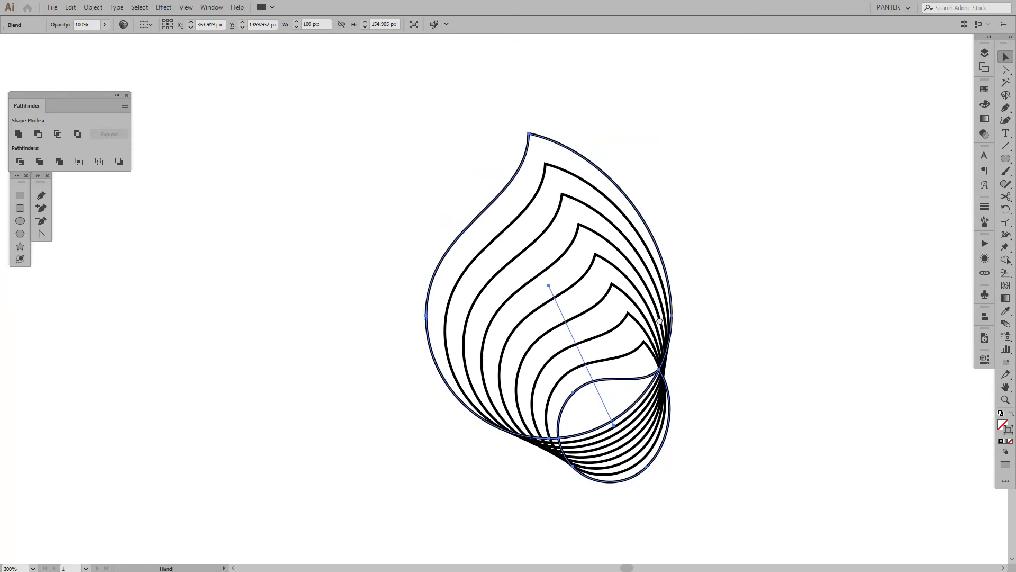
Expand the selected teardrop blend with Object, Fill and Stroke included
{"action": "left_click", "coordinate": [93, 7]}
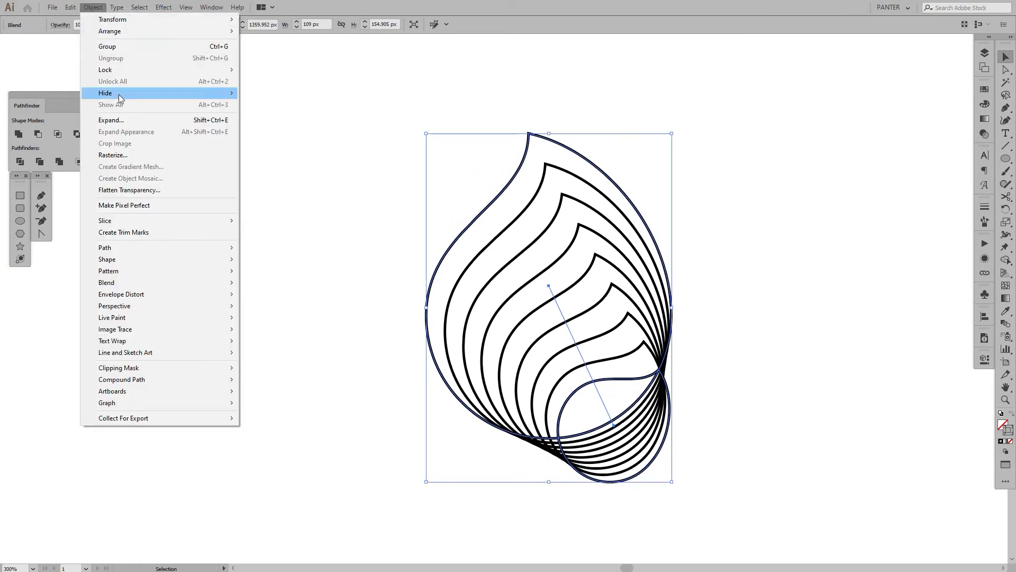
{"action": "left_click", "coordinate": [130, 121]}
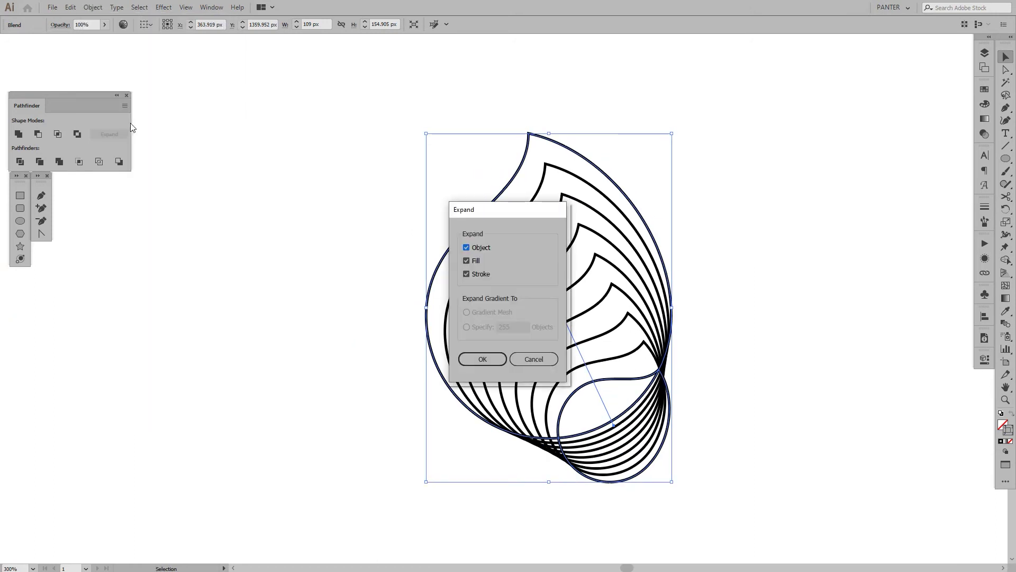
{"action": "left_click", "coordinate": [482, 361]}
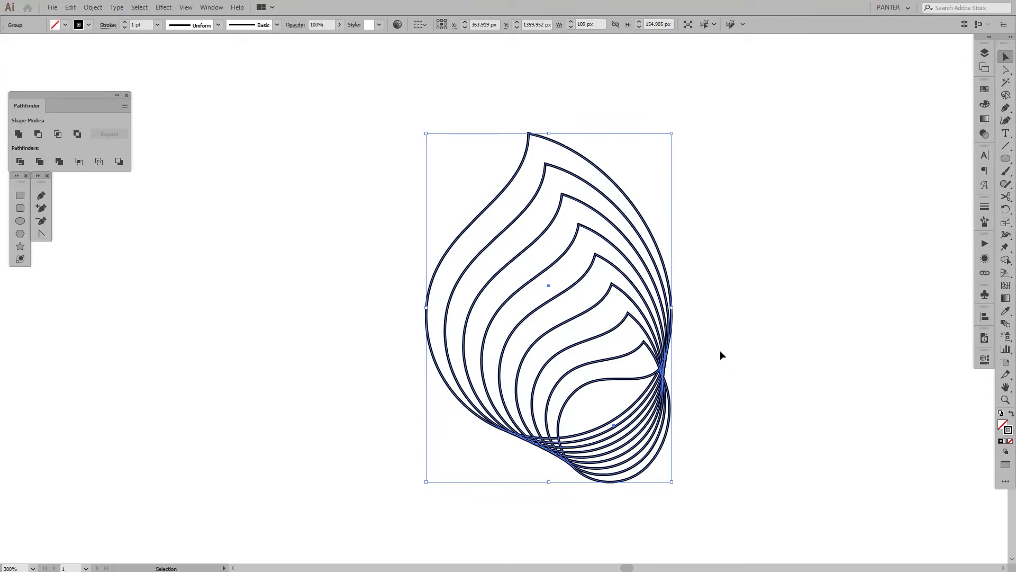
Duplicate the expanded teardrop group to the right, keeping the copy level with the original
{"action": "left_click_drag", "start_coordinate": [720, 350], "coordinate": [697, 347]}
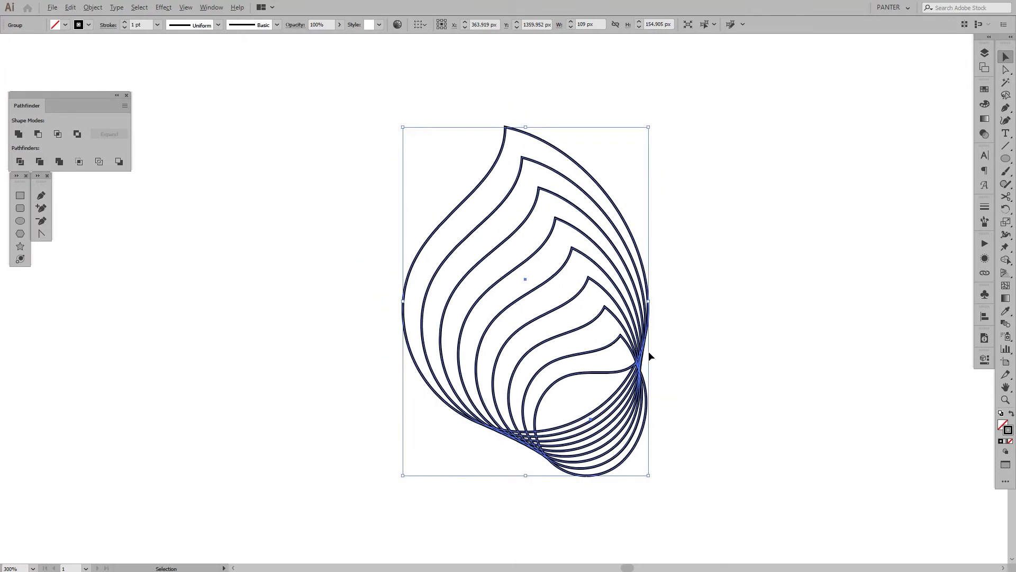
{"action": "scroll", "coordinate": [649, 351], "scroll_direction": "down", "scroll_amount": 1}
{"action": "scroll", "coordinate": [649, 351], "scroll_direction": "up", "scroll_amount": 1}
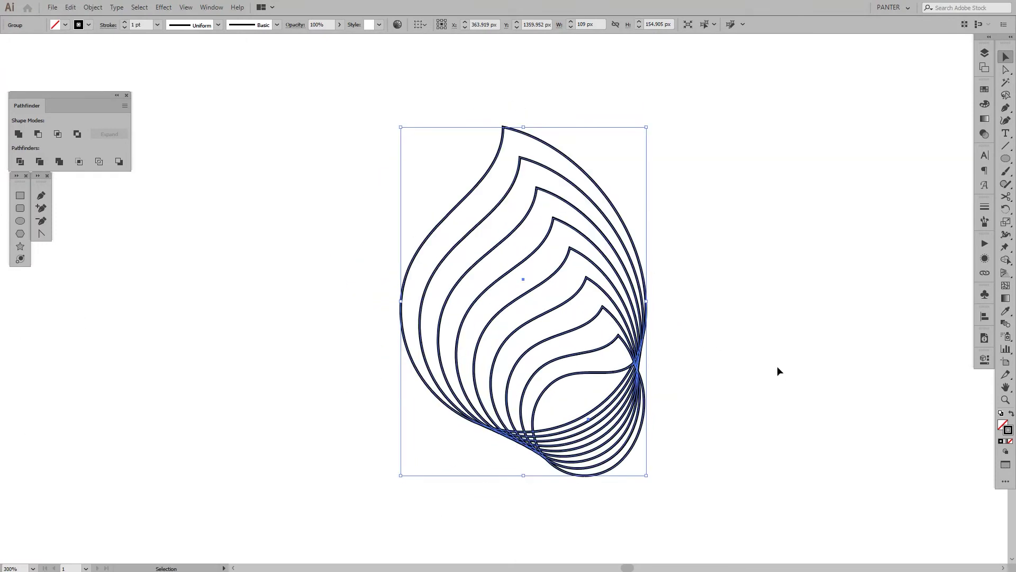
{"action": "left_click_drag", "start_coordinate": [786, 365], "coordinate": [375, 352]}
{"action": "scroll", "coordinate": [592, 355], "scroll_direction": "down", "scroll_amount": 1}
{"action": "scroll", "coordinate": [374, 351], "scroll_direction": "down", "scroll_amount": 1}
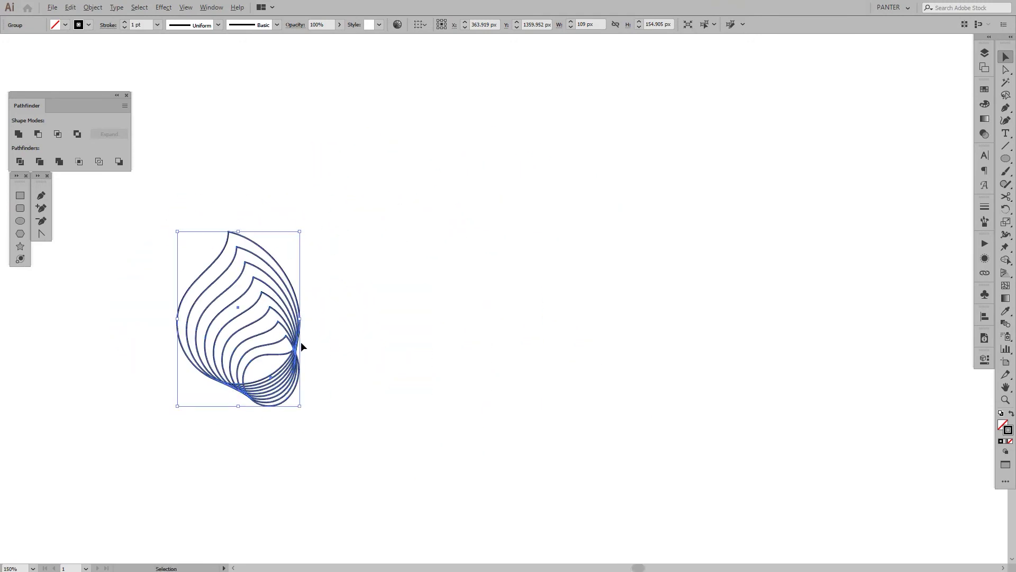
{"action": "left_click_drag", "start_coordinate": [299, 346], "coordinate": [781, 392]}
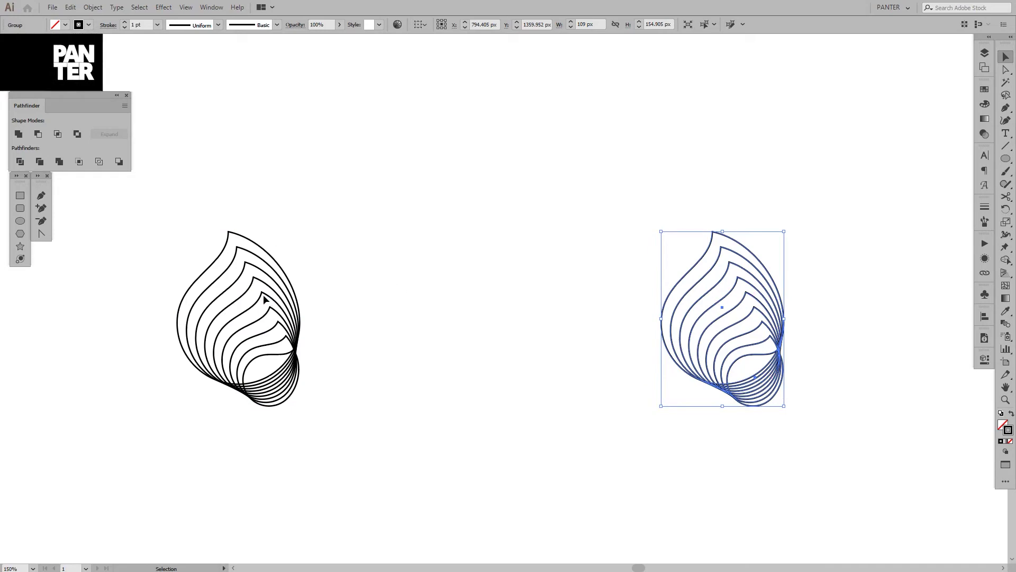
Activate the Shape Builder tool with the new copy of the teardrop group selected
{"action": "left_click_drag", "start_coordinate": [763, 362], "coordinate": [663, 361]}
{"action": "scroll", "coordinate": [654, 322], "scroll_direction": "up", "scroll_amount": 3}
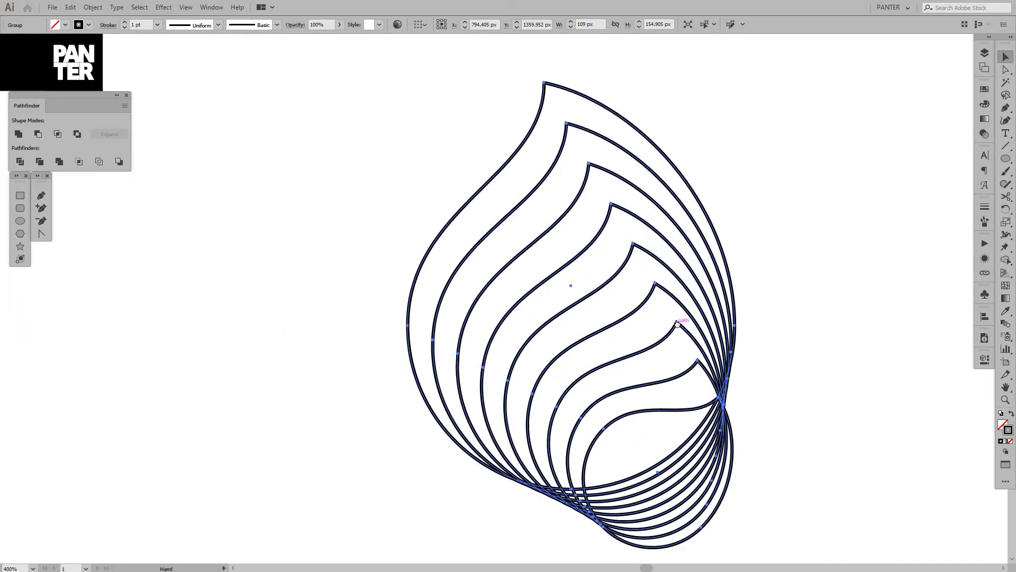
{"action": "scroll", "coordinate": [646, 295], "scroll_direction": "down", "scroll_amount": 1}
{"action": "left_click_drag", "start_coordinate": [679, 324], "coordinate": [646, 294]}
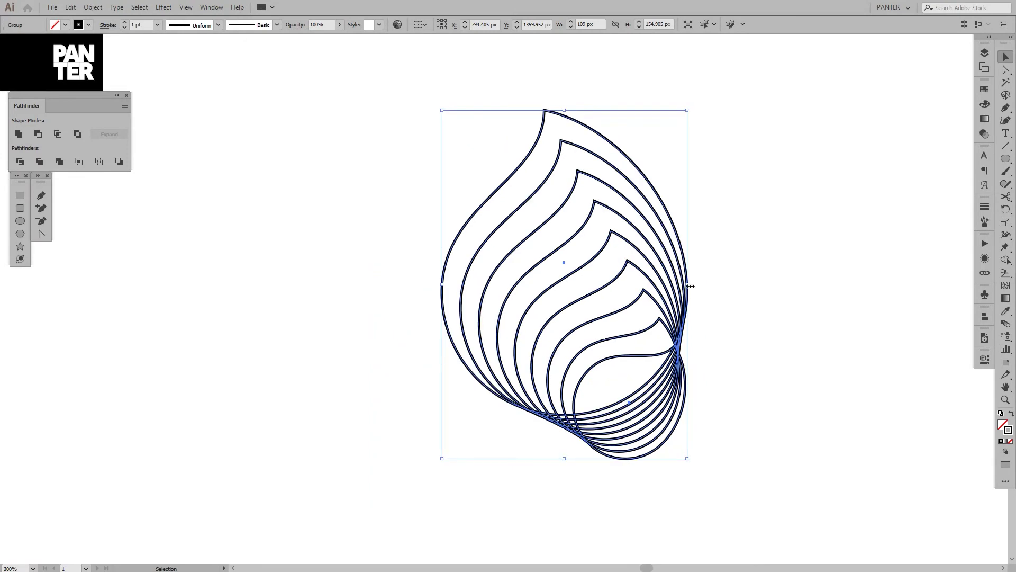
{"action": "scroll", "coordinate": [689, 284], "scroll_direction": "up", "scroll_amount": 1}
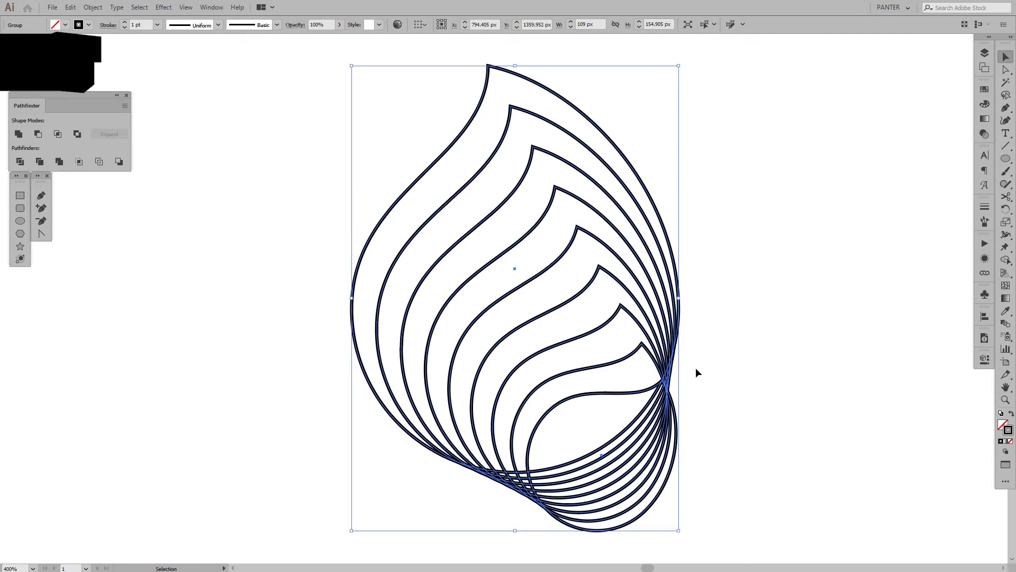
{"action": "key", "text": "shift+m"}
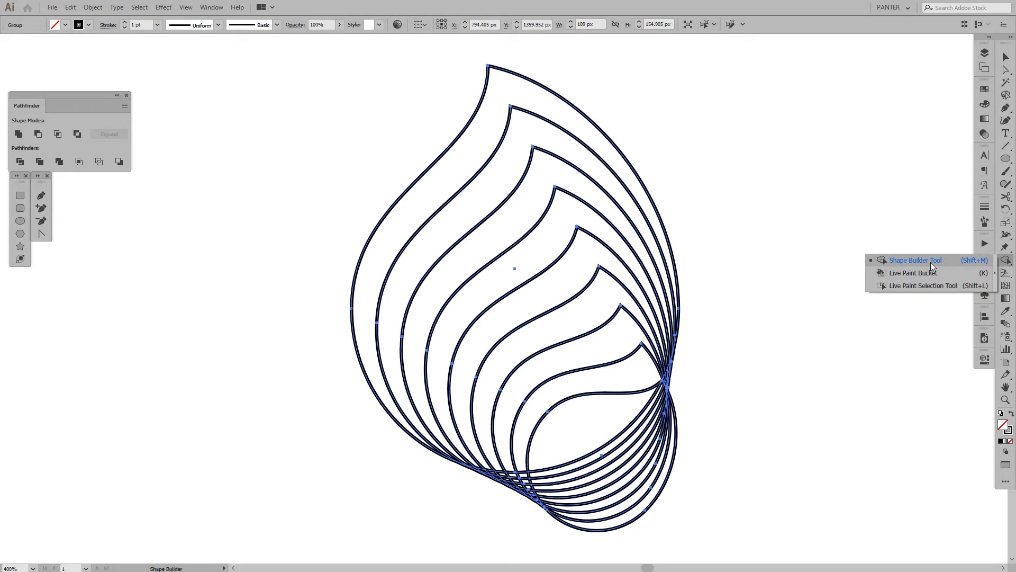
{"action": "left_click", "coordinate": [932, 264]}
Try merging the inner regions of the teardrop group with Shape Builder, and undo the merges
{"action": "scroll", "coordinate": [674, 351], "scroll_direction": "up", "scroll_amount": 2}
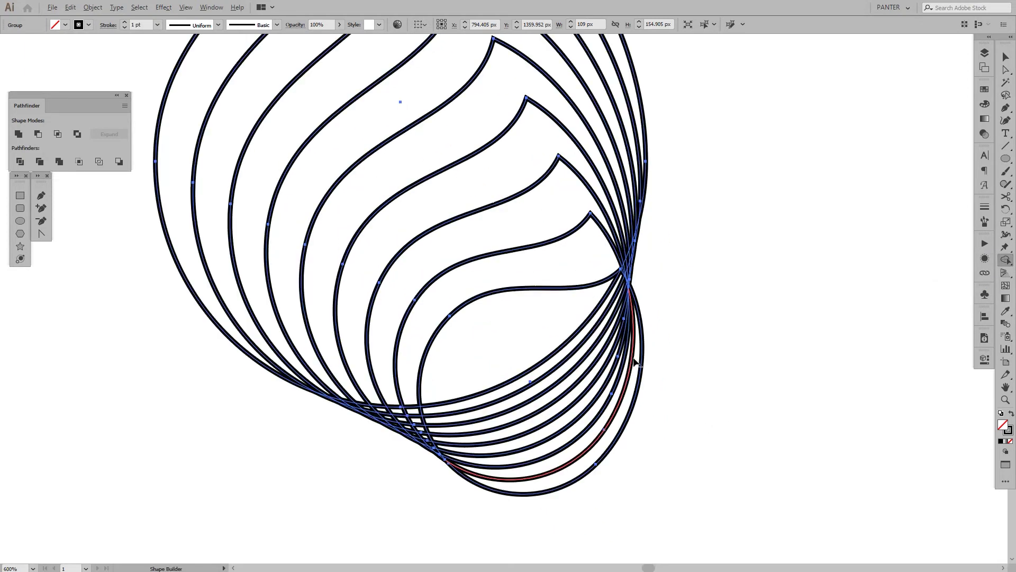
{"action": "left_click_drag", "start_coordinate": [716, 422], "coordinate": [661, 370]}
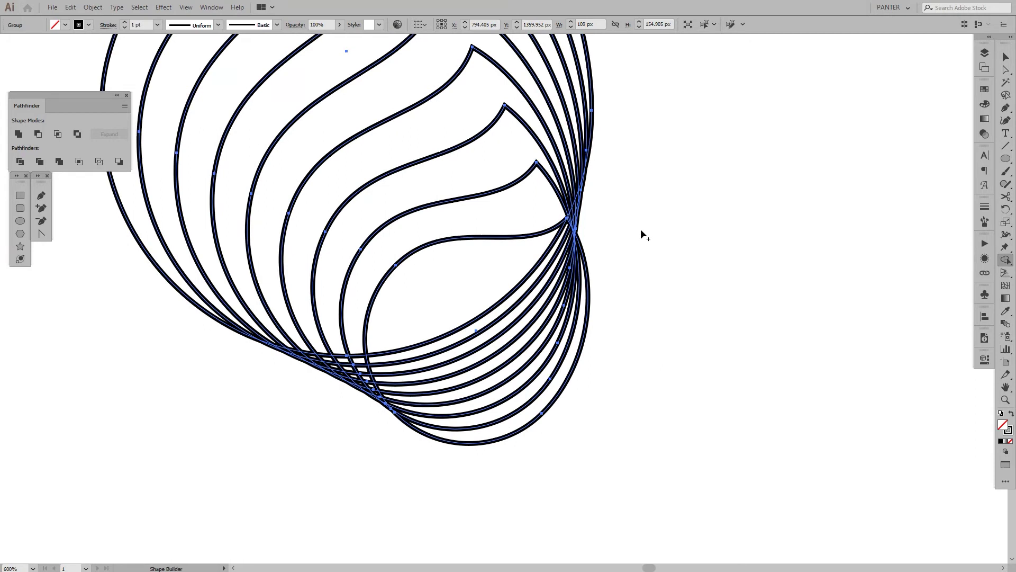
{"action": "left_click_drag", "start_coordinate": [621, 220], "coordinate": [682, 291]}
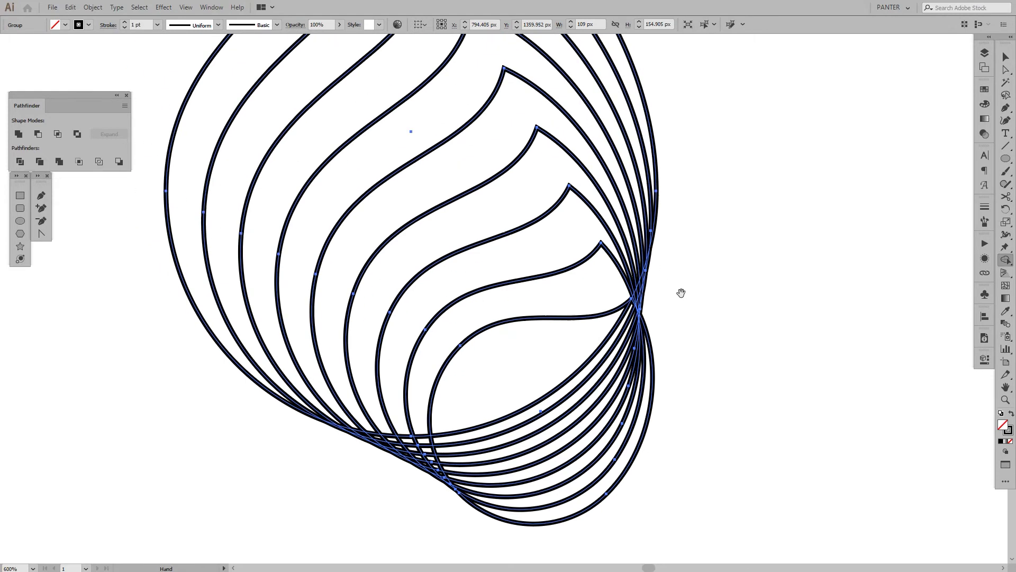
{"action": "mouse_move", "coordinate": [567, 355]}
{"action": "left_mouse_down"}
{"action": "mouse_move", "coordinate": [557, 298]}
{"action": "mouse_move", "coordinate": [572, 202]}
{"action": "mouse_move", "coordinate": [598, 161]}
{"action": "mouse_move", "coordinate": [578, 121]}
{"action": "mouse_move", "coordinate": [483, 109]}
{"action": "mouse_move", "coordinate": [378, 175]}
{"action": "left_mouse_up"}
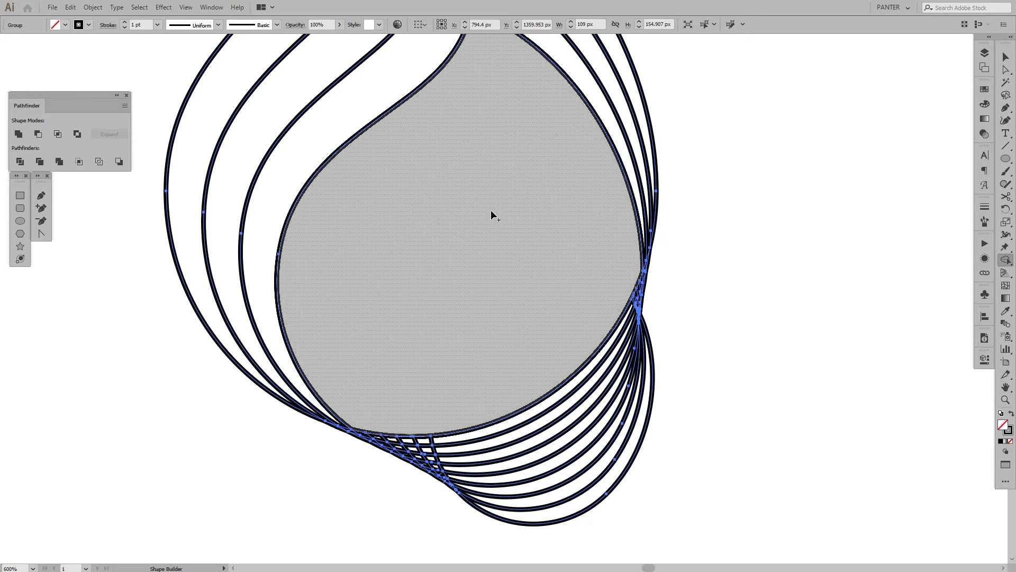
{"action": "key", "text": "ctrl+z"}
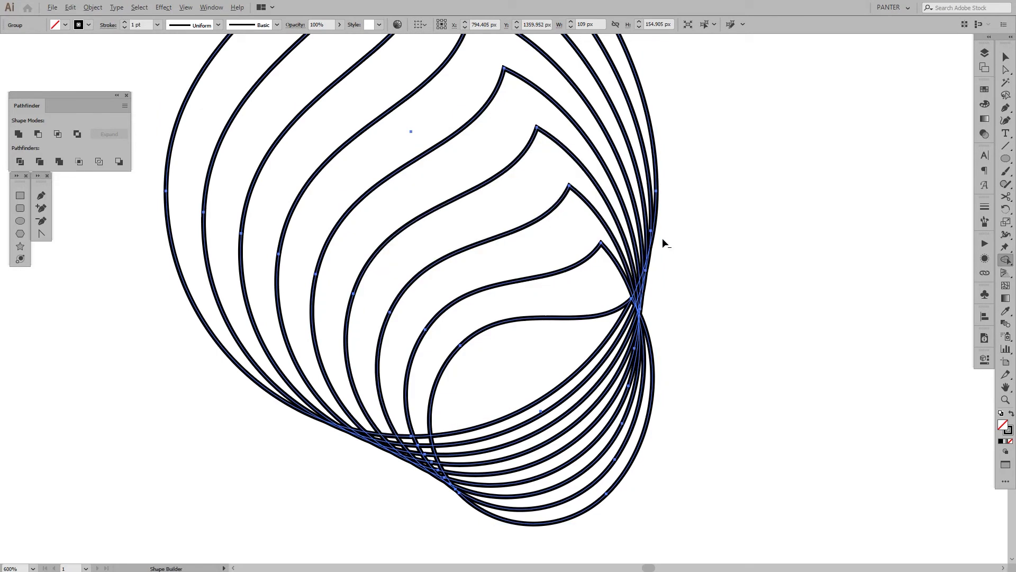
{"action": "mouse_move", "coordinate": [690, 202]}
{"action": "left_mouse_down"}
{"action": "mouse_move", "coordinate": [644, 206]}
{"action": "mouse_move", "coordinate": [599, 244]}
{"action": "mouse_move", "coordinate": [600, 288]}
{"action": "left_mouse_up"}
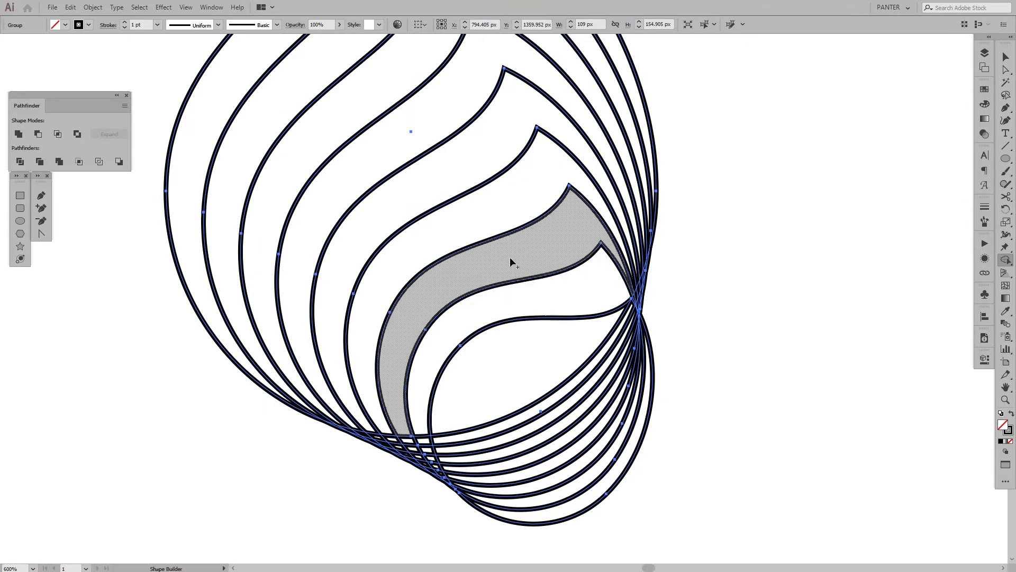
{"action": "mouse_move", "coordinate": [529, 349]}
{"action": "left_mouse_down"}
{"action": "mouse_move", "coordinate": [411, 133]}
{"action": "mouse_move", "coordinate": [301, 186]}
{"action": "mouse_move", "coordinate": [188, 154]}
{"action": "mouse_move", "coordinate": [591, 341]}
{"action": "left_mouse_up"}
{"action": "key", "text": "ctrl+z"}
{"action": "left_click_drag", "start_coordinate": [720, 361], "coordinate": [695, 273]}
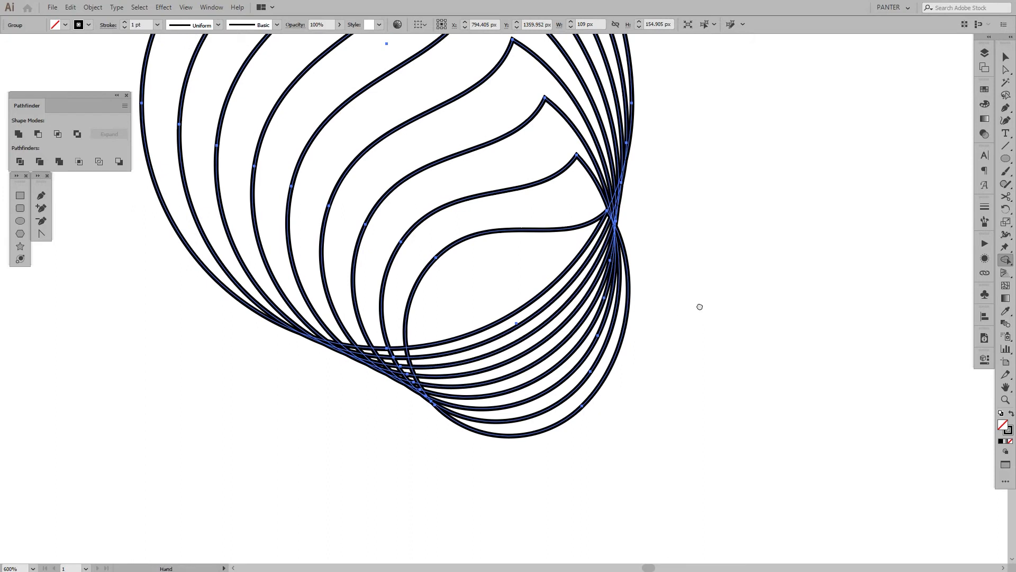
{"action": "scroll", "coordinate": [678, 305], "scroll_direction": "right", "scroll_amount": 1}
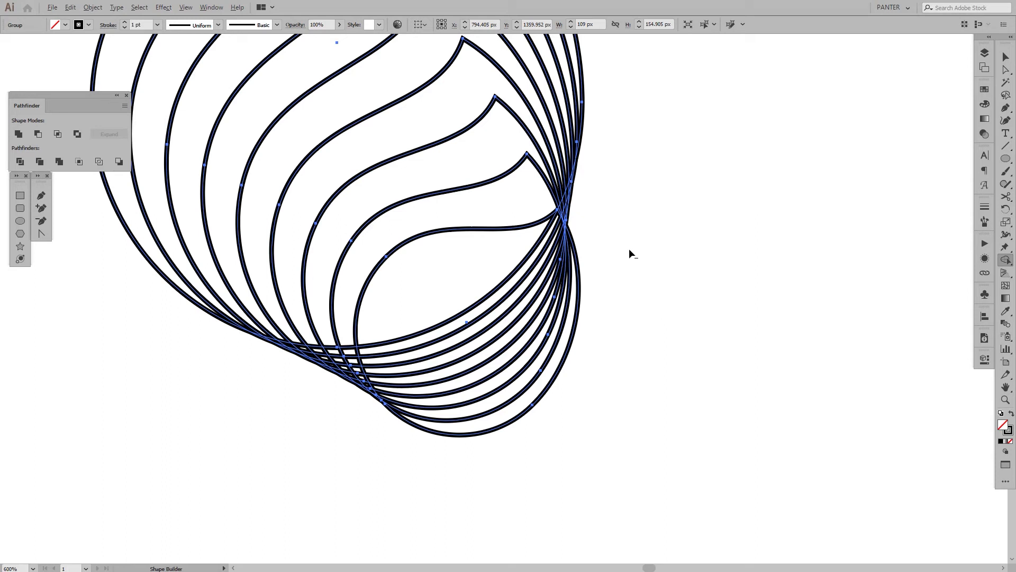
Try erasing the overlapping strips below the large teardrop's lower edge with Shape Builder, and undo the removals
{"action": "left_click_drag", "start_coordinate": [695, 249], "coordinate": [440, 357]}
{"action": "key", "text": "ctrl+z"}
{"action": "scroll", "coordinate": [513, 284], "scroll_direction": "up", "scroll_amount": 1}
{"action": "mouse_move", "coordinate": [583, 285]}
{"action": "left_mouse_down"}
{"action": "mouse_move", "coordinate": [607, 295]}
{"action": "mouse_move", "coordinate": [609, 172]}
{"action": "mouse_move", "coordinate": [328, 469]}
{"action": "mouse_move", "coordinate": [333, 445]}
{"action": "mouse_move", "coordinate": [297, 405]}
{"action": "left_mouse_up"}
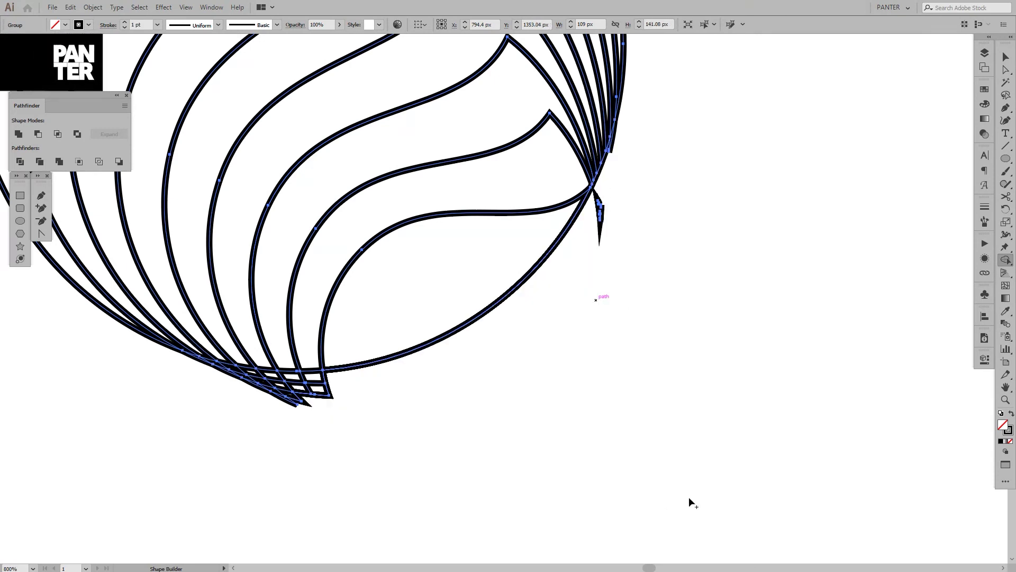
{"action": "key", "text": "ctrl+z"}
Remove the overlapping strips that extend below the large teardrop's lower edge in one Shape Builder pass
{"action": "left_click_drag", "start_coordinate": [676, 379], "coordinate": [687, 356]}
{"action": "left_click_drag", "start_coordinate": [685, 291], "coordinate": [761, 253]}
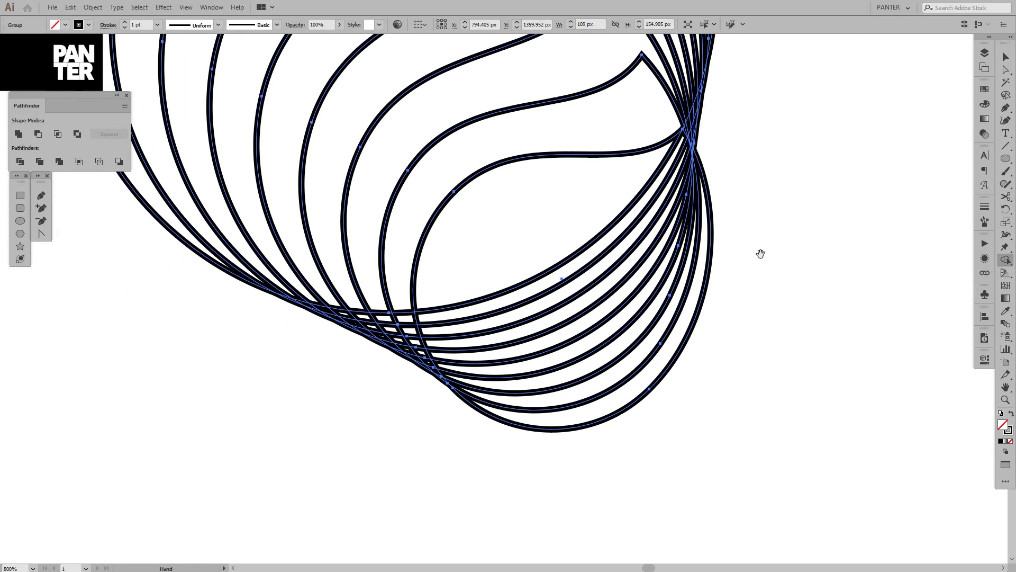
{"action": "left_click_drag", "start_coordinate": [734, 374], "coordinate": [692, 335]}
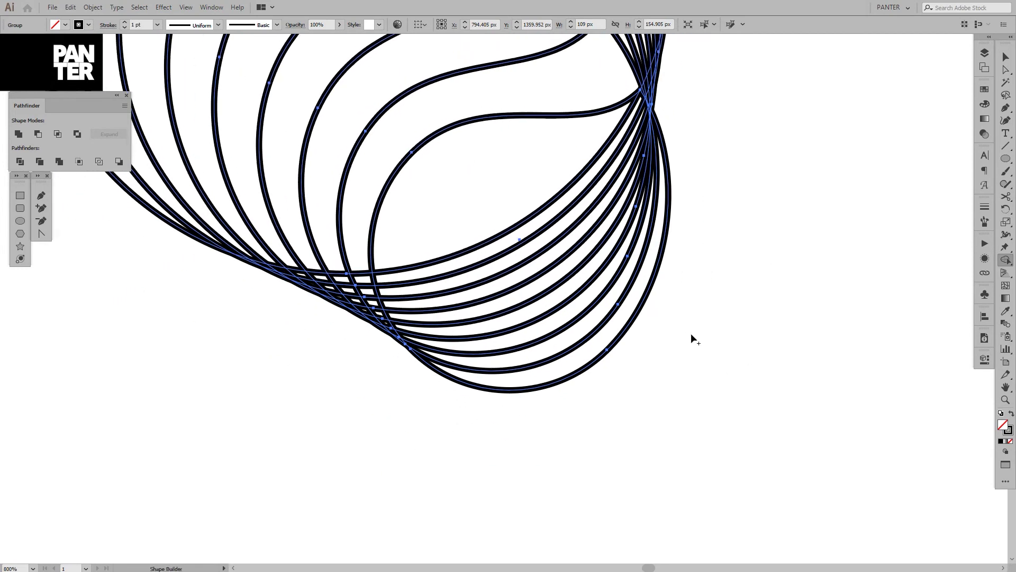
{"action": "left_click_drag", "start_coordinate": [681, 457], "coordinate": [122, 275]}
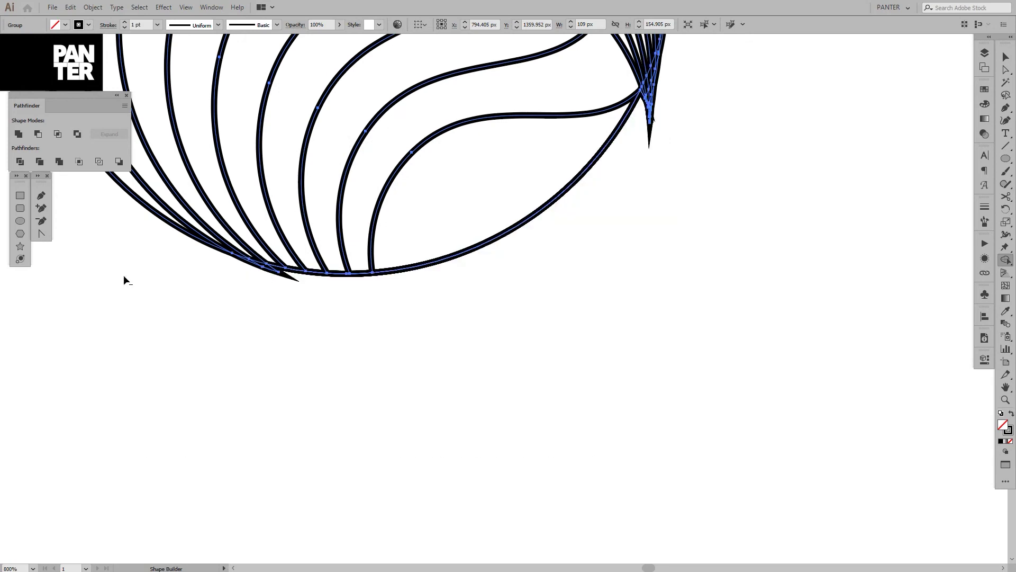
Remove the pointed slivers that stick out at the large teardrop's lower-right edge with Shape Builder
{"action": "scroll", "coordinate": [291, 323], "scroll_direction": "up", "scroll_amount": 3}
{"action": "left_click_drag", "start_coordinate": [597, 383], "coordinate": [479, 302]}
{"action": "scroll", "coordinate": [549, 353], "scroll_direction": "down", "scroll_amount": 3}
{"action": "left_click_drag", "start_coordinate": [848, 348], "coordinate": [535, 444]}
{"action": "scroll", "coordinate": [624, 312], "scroll_direction": "up", "scroll_amount": 3}
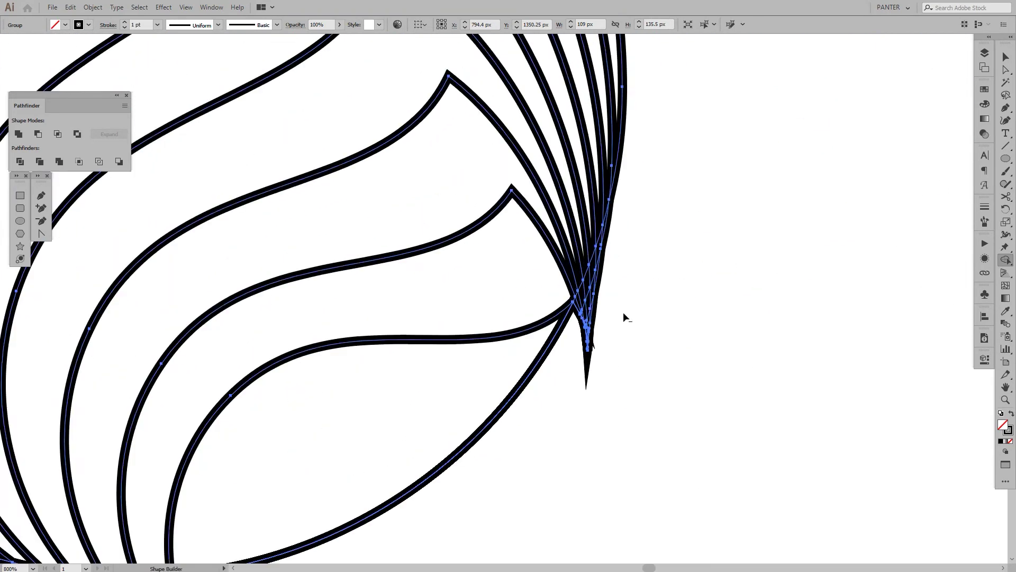
{"action": "left_click_drag", "start_coordinate": [614, 429], "coordinate": [515, 289]}
{"action": "scroll", "coordinate": [571, 279], "scroll_direction": "up", "scroll_amount": 1}
{"action": "left_click_drag", "start_coordinate": [573, 388], "coordinate": [512, 292]}
{"action": "scroll", "coordinate": [549, 297], "scroll_direction": "up", "scroll_amount": 1}
{"action": "left_click_drag", "start_coordinate": [549, 340], "coordinate": [519, 303]}
{"action": "scroll", "coordinate": [519, 305], "scroll_direction": "down", "scroll_amount": 6}
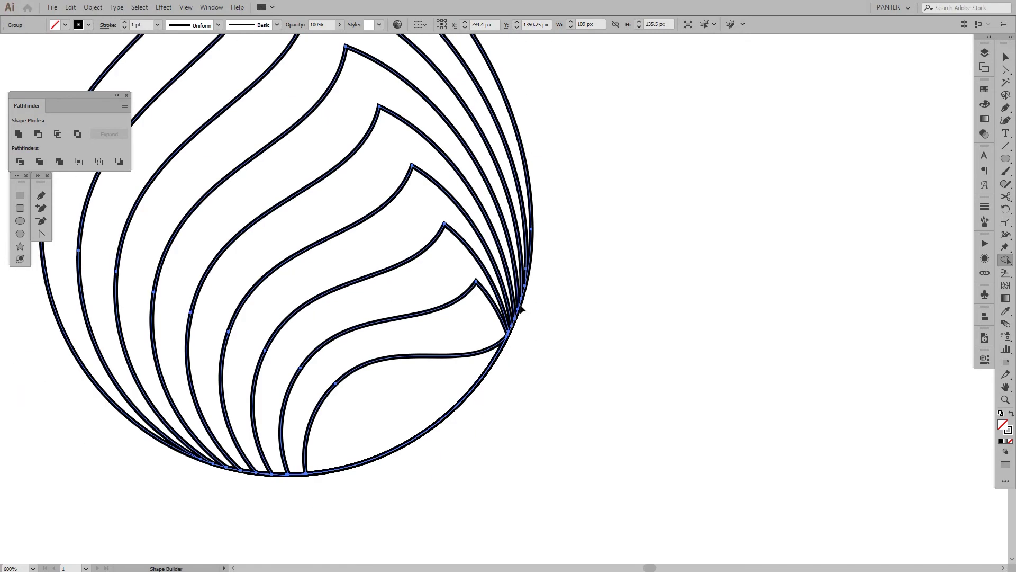
{"action": "left_click_drag", "start_coordinate": [540, 360], "coordinate": [532, 416]}
{"action": "scroll", "coordinate": [575, 398], "scroll_direction": "down", "scroll_amount": 2}
Duplicate the trimmed teardrop group to the right of the original
{"action": "key", "text": "v"}
{"action": "left_click", "coordinate": [590, 398]}
{"action": "scroll", "coordinate": [590, 397], "scroll_direction": "down", "scroll_amount": 3}
{"action": "scroll", "coordinate": [589, 397], "scroll_direction": "up", "scroll_amount": 3}
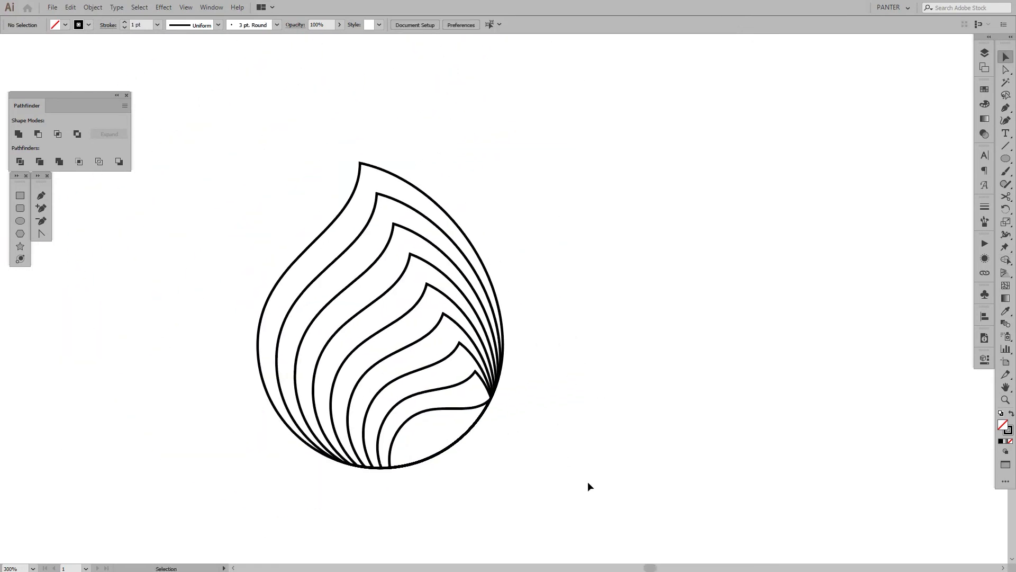
{"action": "left_click_drag", "start_coordinate": [588, 481], "coordinate": [324, 262]}
{"action": "left_click_drag", "start_coordinate": [500, 319], "coordinate": [712, 390]}
{"action": "scroll", "coordinate": [341, 328], "scroll_direction": "down", "scroll_amount": 2}
{"action": "scroll", "coordinate": [735, 351], "scroll_direction": "up", "scroll_amount": 3}
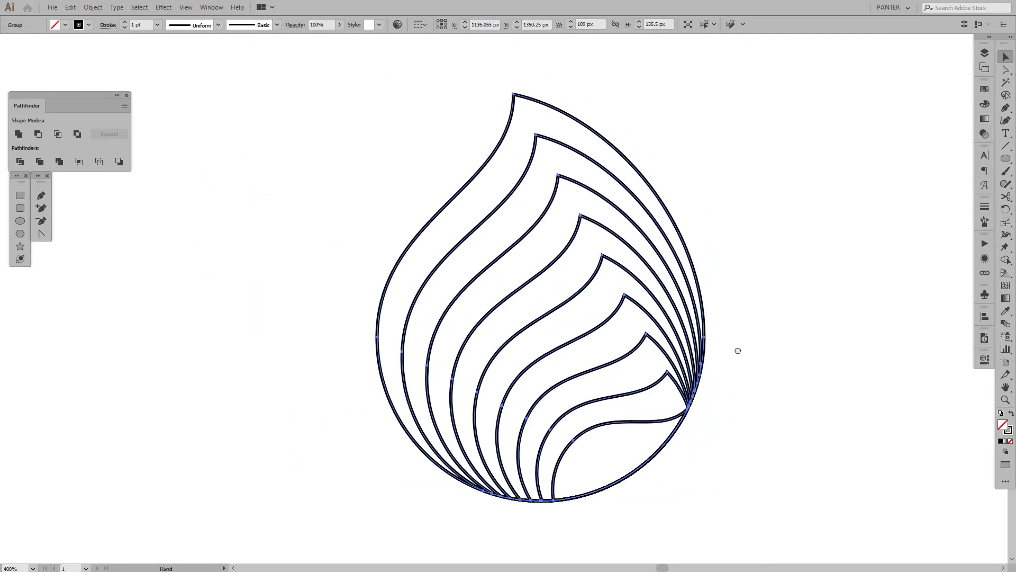
{"action": "scroll", "coordinate": [711, 314], "scroll_direction": "up", "scroll_amount": 2}
{"action": "scroll", "coordinate": [711, 315], "scroll_direction": "down", "scroll_amount": 2}
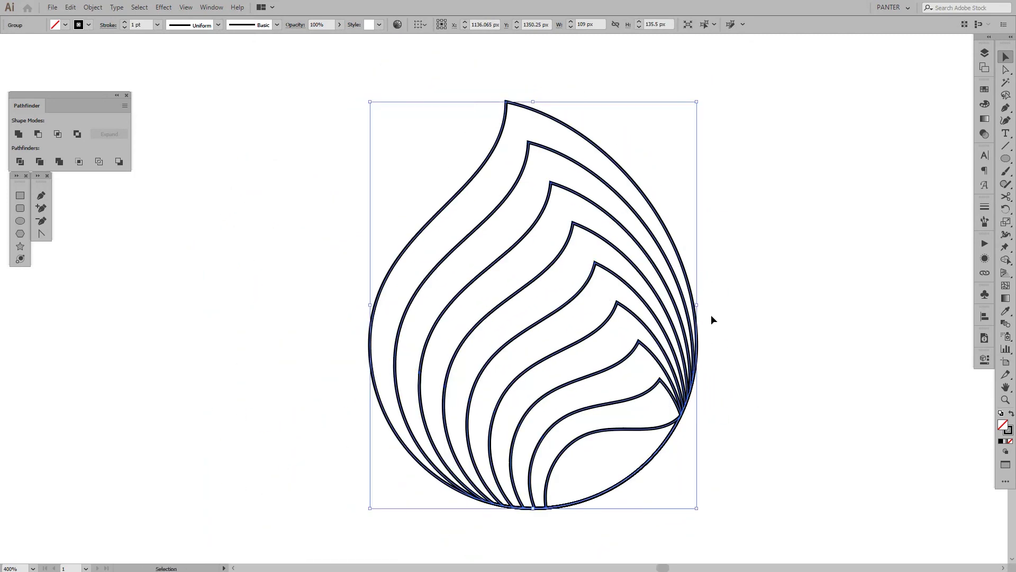
Swap fill and stroke on the teardrop copy, giving it a black fill and no stroke
{"action": "key", "text": "shift+m"}
{"action": "key", "text": "space"}
{"action": "left_click_drag", "start_coordinate": [711, 314], "coordinate": [709, 300]}
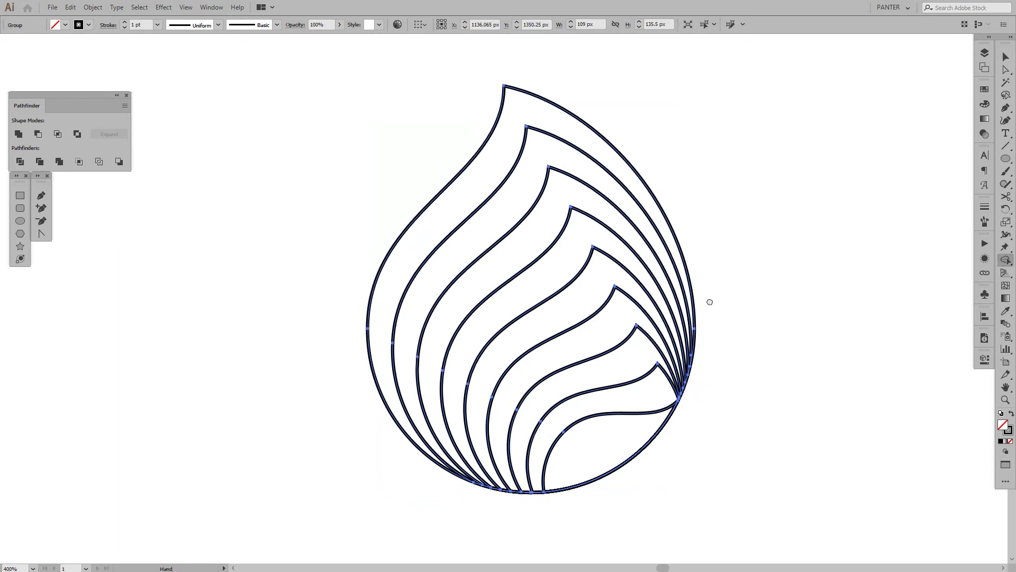
{"action": "key", "text": "v"}
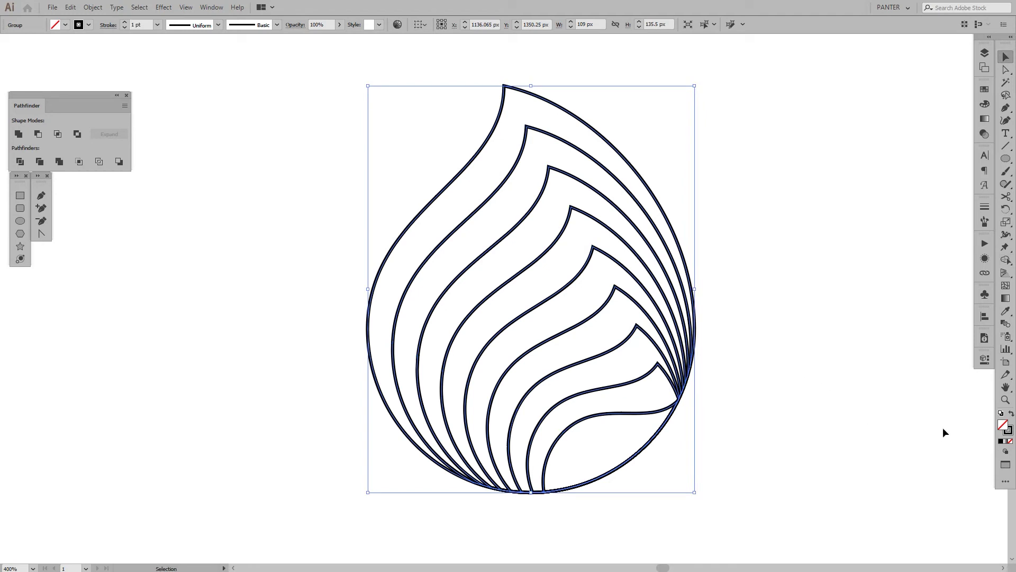
{"action": "key", "text": "shift+x"}
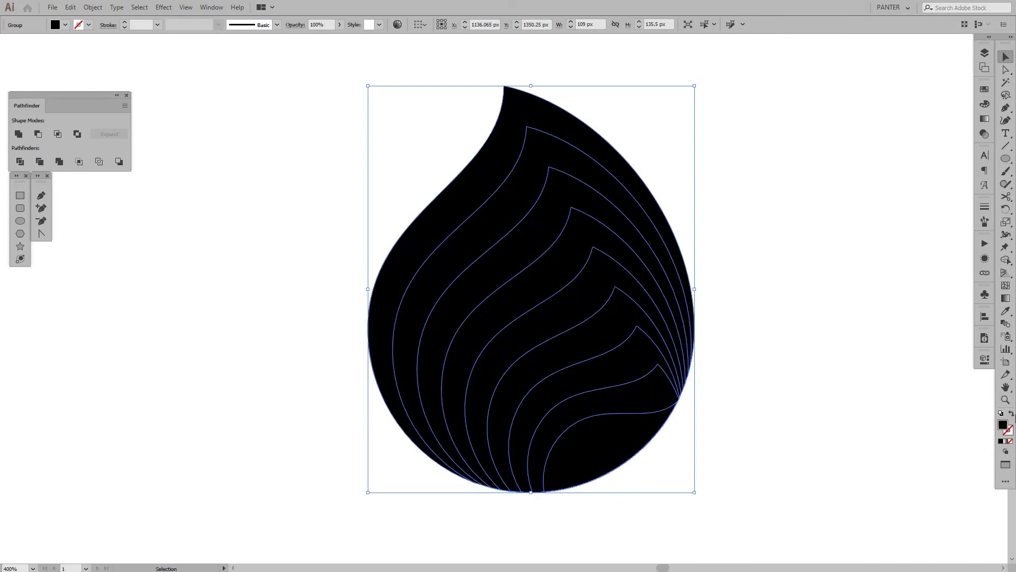
{"action": "left_click", "coordinate": [1010, 415]}
{"action": "left_click", "coordinate": [1011, 415]}
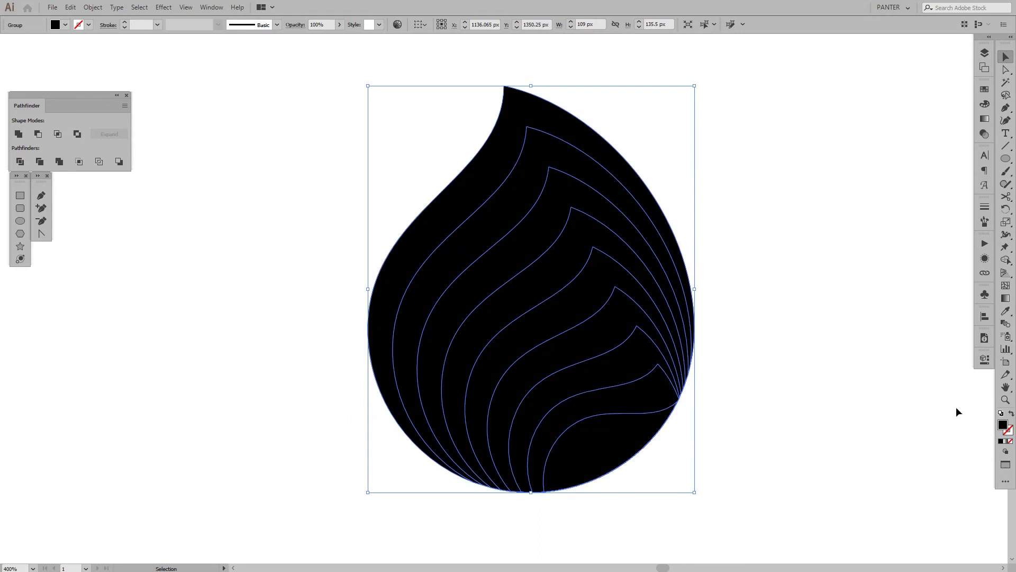
Cut out every second strip of the black teardrop with Shape Builder, starting with the second strip from the outside
{"action": "left_click_drag", "start_coordinate": [715, 373], "coordinate": [598, 376]}
{"action": "scroll", "coordinate": [598, 375], "scroll_direction": "down", "scroll_amount": 2}
{"action": "scroll", "coordinate": [598, 376], "scroll_direction": "up", "scroll_amount": 2}
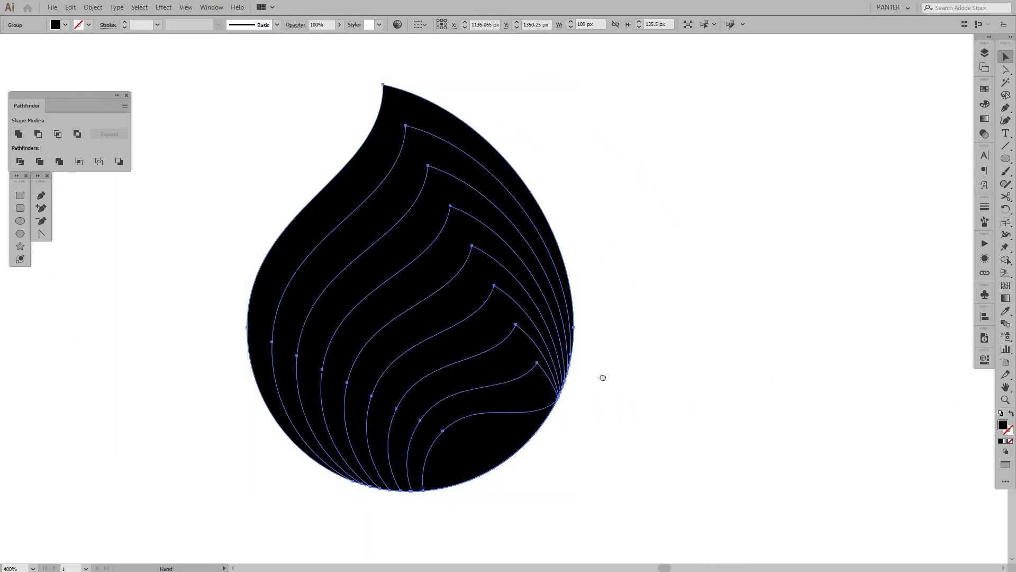
{"action": "left_click_drag", "start_coordinate": [621, 377], "coordinate": [627, 379]}
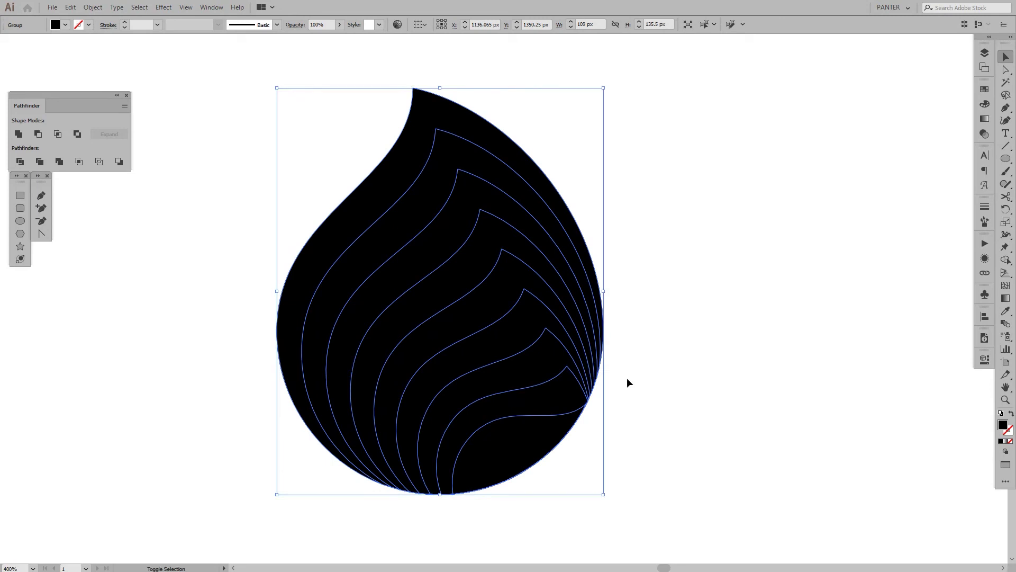
{"action": "key", "text": "shift+m"}
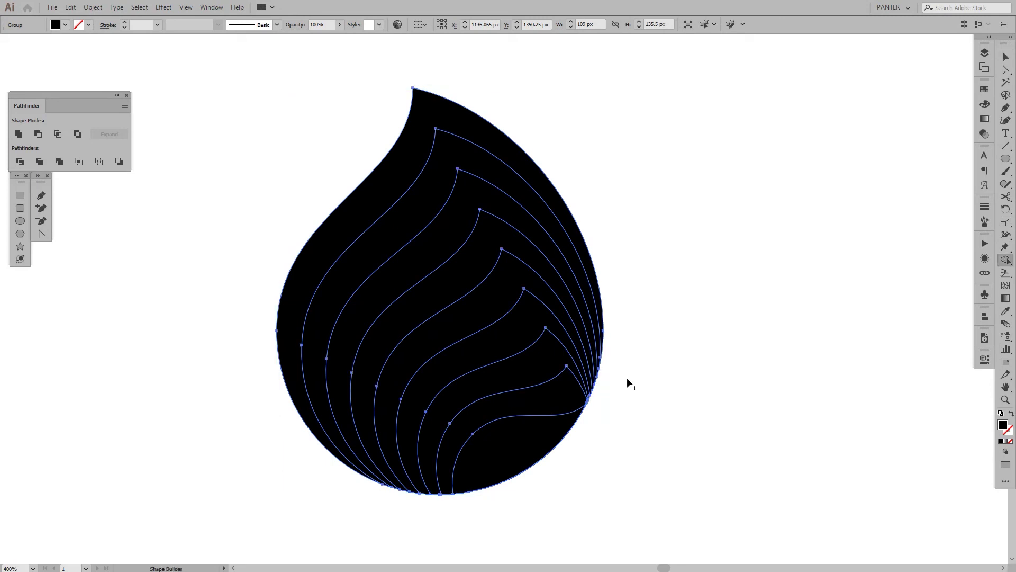
{"action": "left_click", "coordinate": [1006, 260]}
{"action": "left_click", "coordinate": [917, 261]}
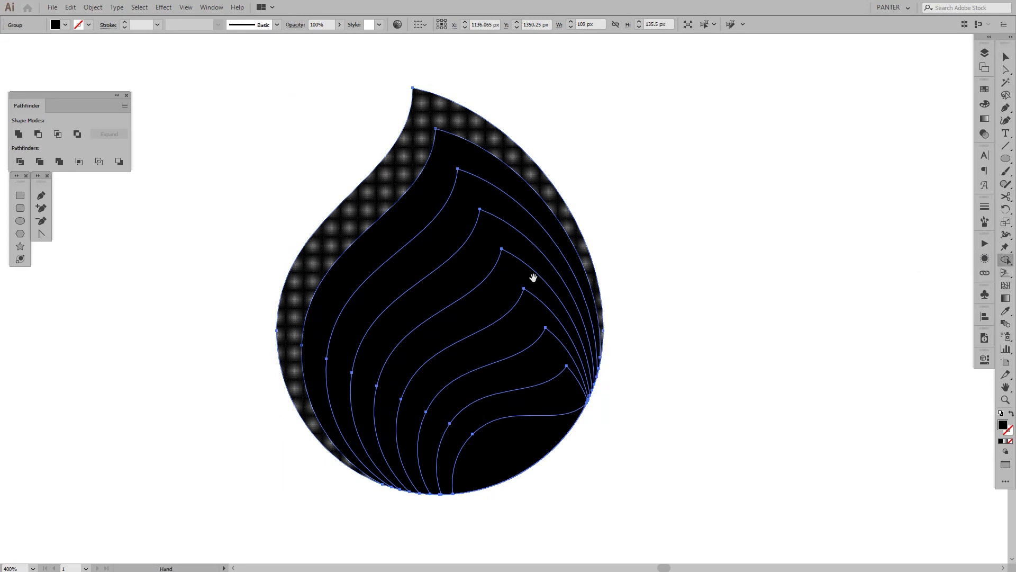
{"action": "left_click_drag", "start_coordinate": [531, 277], "coordinate": [605, 278]}
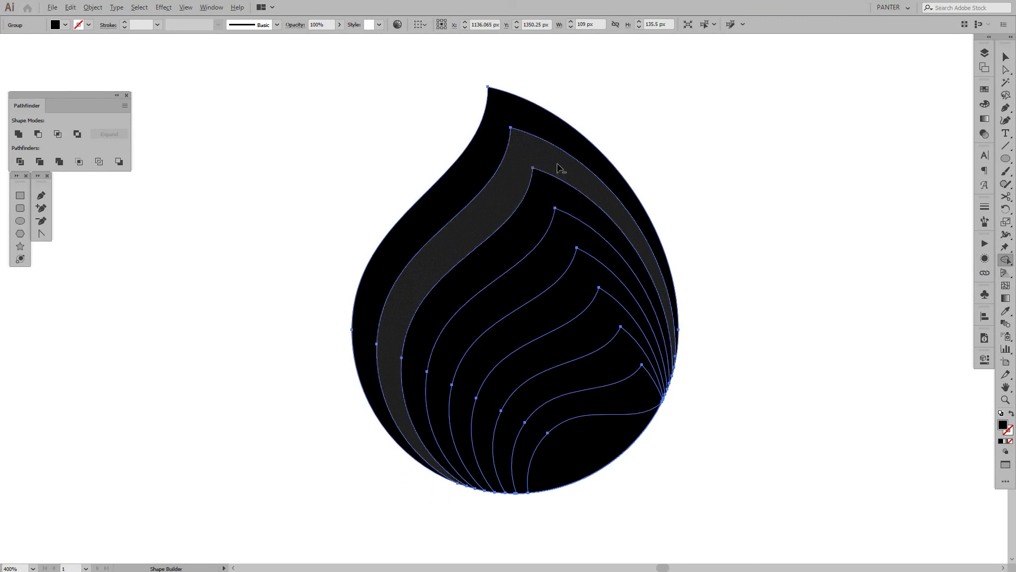
{"action": "left_click", "coordinate": [558, 169], "text": "alt"}
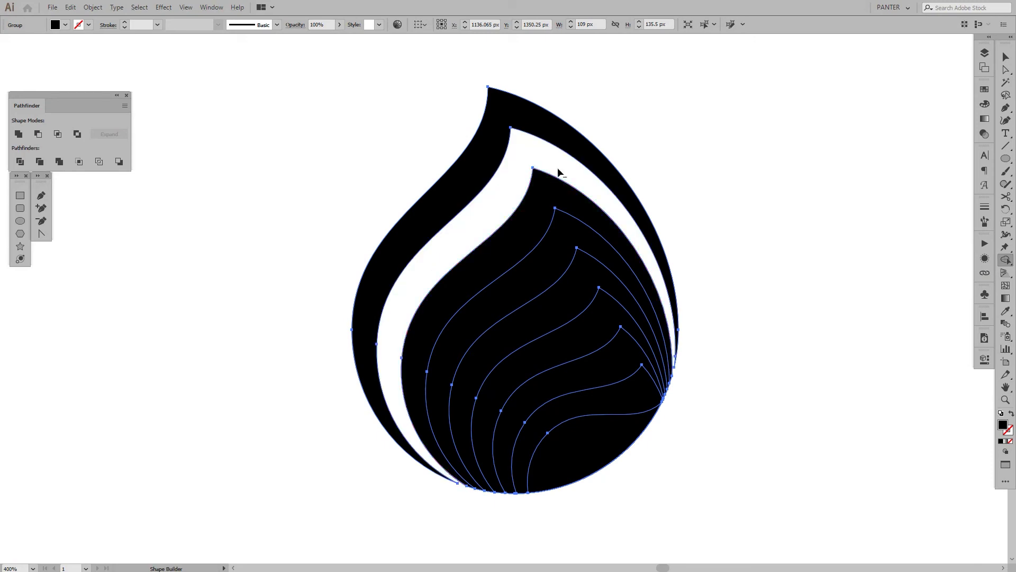
{"action": "left_click", "coordinate": [556, 231], "text": "alt"}
{"action": "left_click", "coordinate": [585, 327], "text": "alt"}
{"action": "left_click", "coordinate": [631, 393], "text": "alt"}
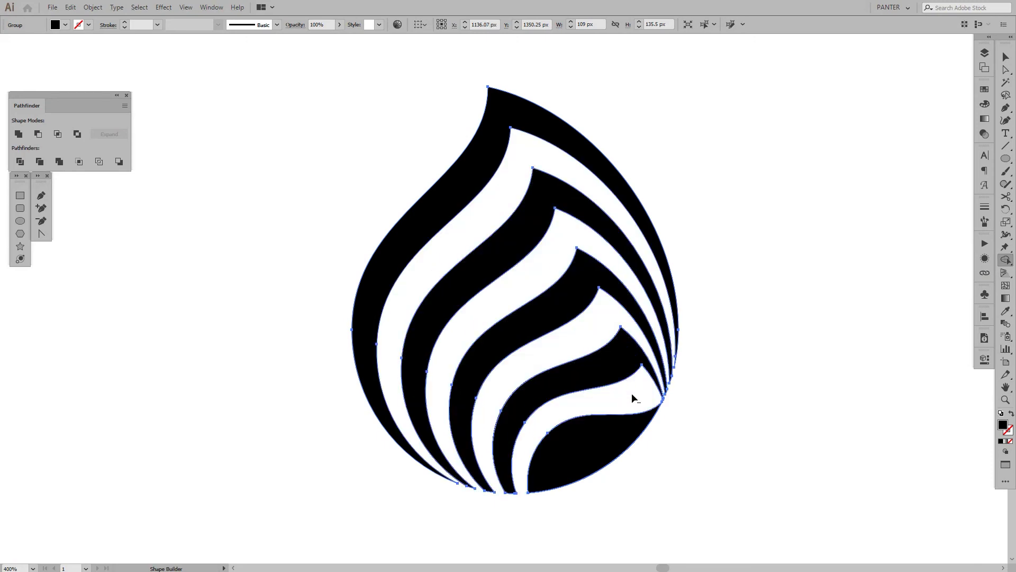
Deselect the striped teardrop and examine its strips and their tapered ends up close
{"action": "key", "text": "v"}
{"action": "left_click", "coordinate": [726, 321]}
{"action": "scroll", "coordinate": [726, 320], "scroll_direction": "down", "scroll_amount": 3}
{"action": "left_click_drag", "start_coordinate": [726, 321], "coordinate": [580, 328]}
{"action": "scroll", "coordinate": [603, 328], "scroll_direction": "up", "scroll_amount": 1}
{"action": "scroll", "coordinate": [550, 328], "scroll_direction": "up", "scroll_amount": 2}
{"action": "scroll", "coordinate": [550, 329], "scroll_direction": "down", "scroll_amount": 1}
{"action": "left_click_drag", "start_coordinate": [585, 373], "coordinate": [649, 334]}
{"action": "scroll", "coordinate": [605, 296], "scroll_direction": "up", "scroll_amount": 1}
{"action": "scroll", "coordinate": [504, 344], "scroll_direction": "up", "scroll_amount": 1}
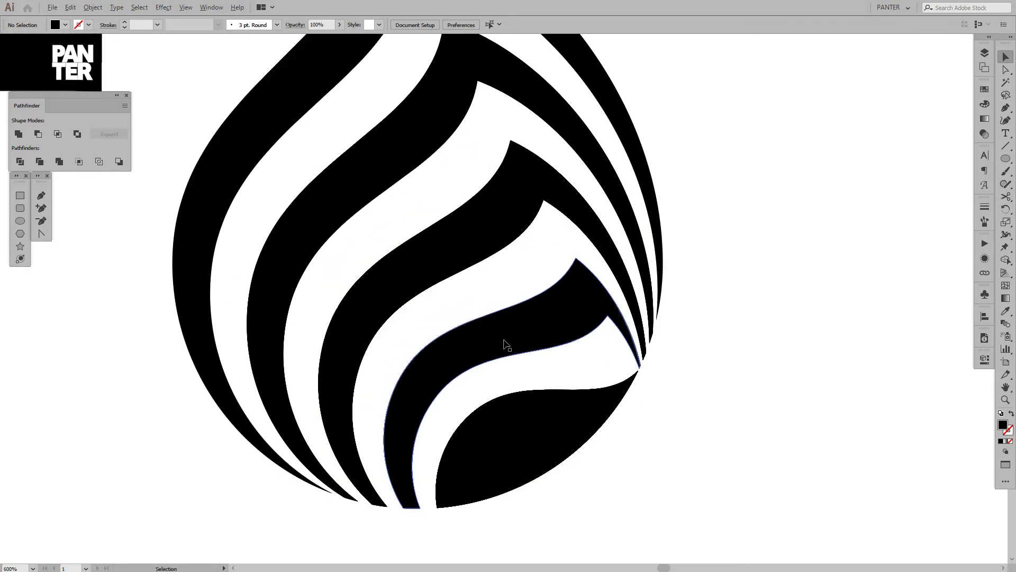
{"action": "scroll", "coordinate": [504, 344], "scroll_direction": "up", "scroll_amount": 1}
{"action": "scroll", "coordinate": [567, 441], "scroll_direction": "up", "scroll_amount": 2}
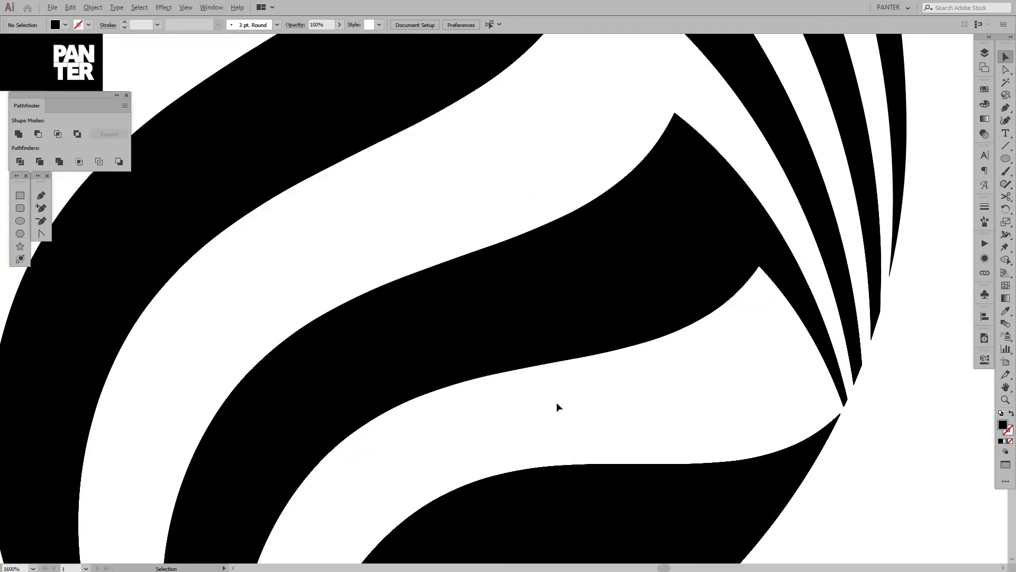
{"action": "scroll", "coordinate": [557, 402], "scroll_direction": "up", "scroll_amount": 1}
{"action": "scroll", "coordinate": [557, 405], "scroll_direction": "down", "scroll_amount": 5}
{"action": "left_click_drag", "start_coordinate": [505, 267], "coordinate": [490, 208]}
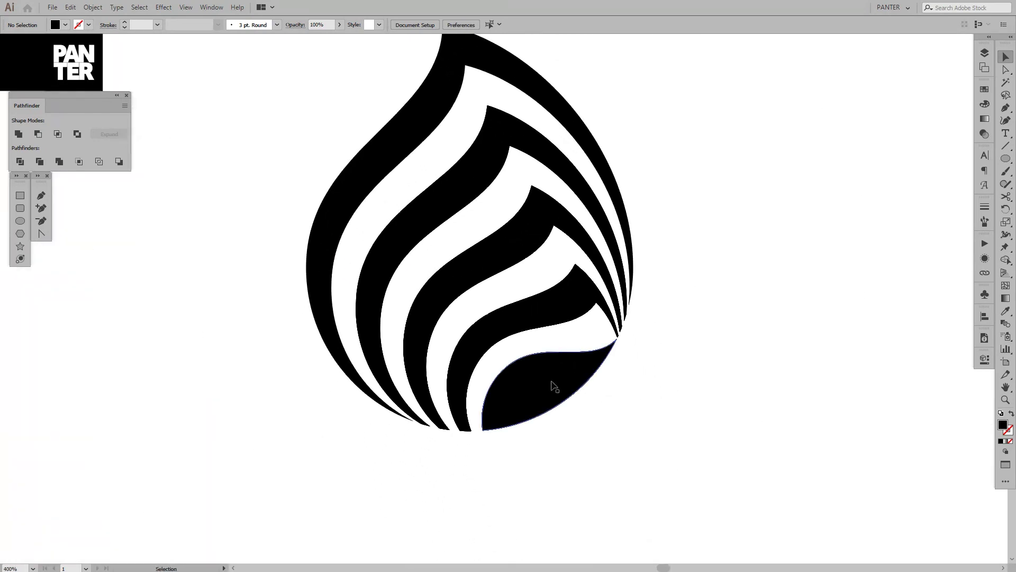
{"action": "scroll", "coordinate": [366, 146], "scroll_direction": "up", "scroll_amount": 6}
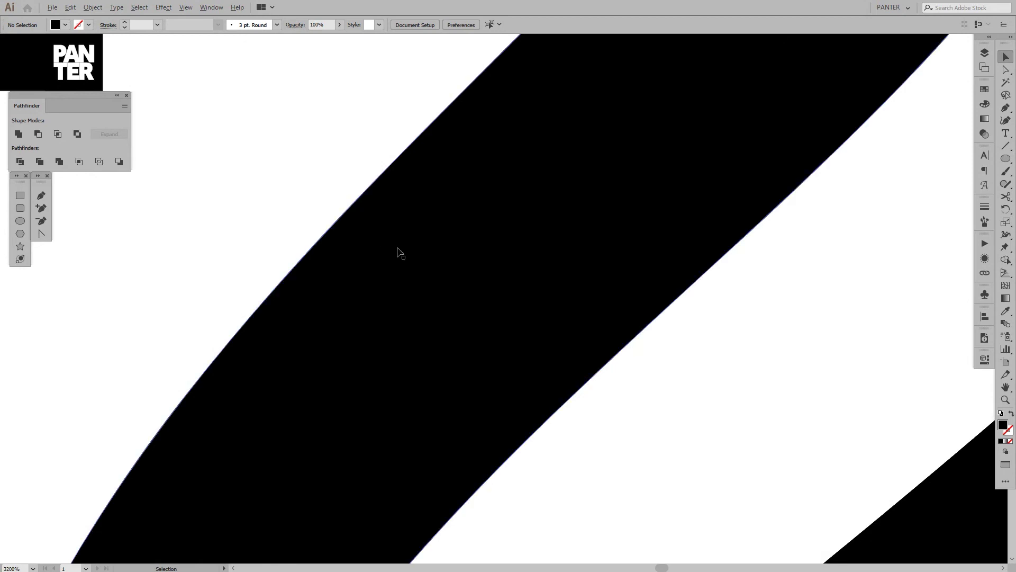
{"action": "scroll", "coordinate": [517, 296], "scroll_direction": "down", "scroll_amount": 3}
{"action": "scroll", "coordinate": [517, 296], "scroll_direction": "down", "scroll_amount": 3}
{"action": "left_click_drag", "start_coordinate": [568, 313], "coordinate": [424, 281]}
{"action": "scroll", "coordinate": [428, 286], "scroll_direction": "down", "scroll_amount": 1}
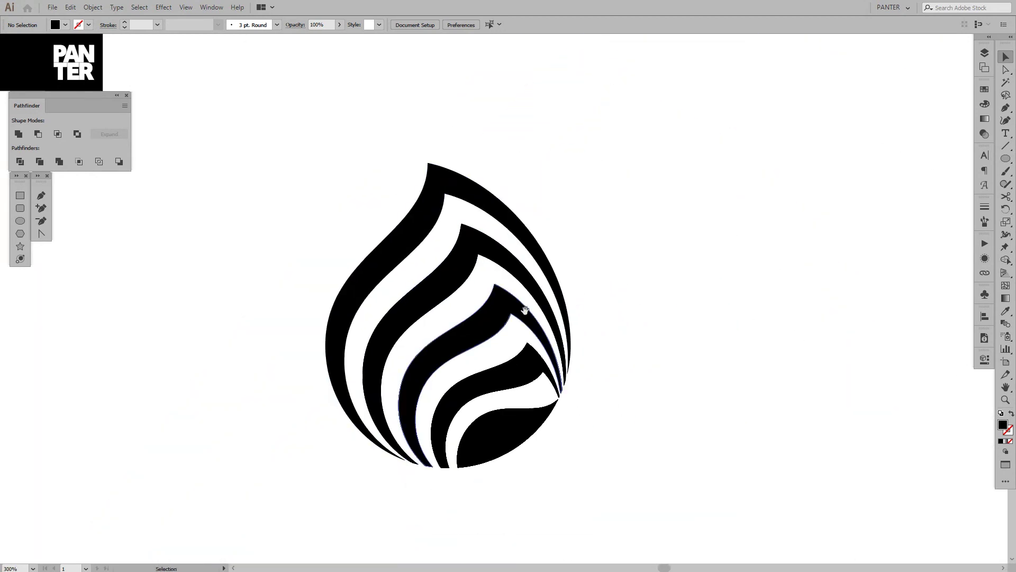
Ungroup the striped teardrop into separate paths and clear the selection
{"action": "left_click_drag", "start_coordinate": [517, 287], "coordinate": [523, 287]}
{"action": "left_click", "coordinate": [524, 290]}
{"action": "right_click", "coordinate": [502, 251]}
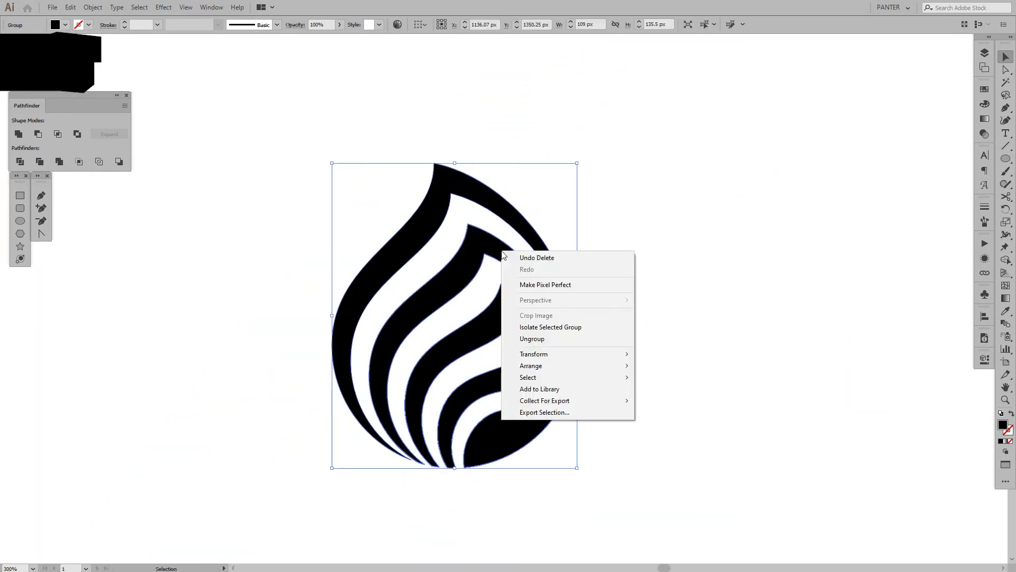
{"action": "left_click", "coordinate": [534, 340]}
{"action": "right_click", "coordinate": [516, 299]}
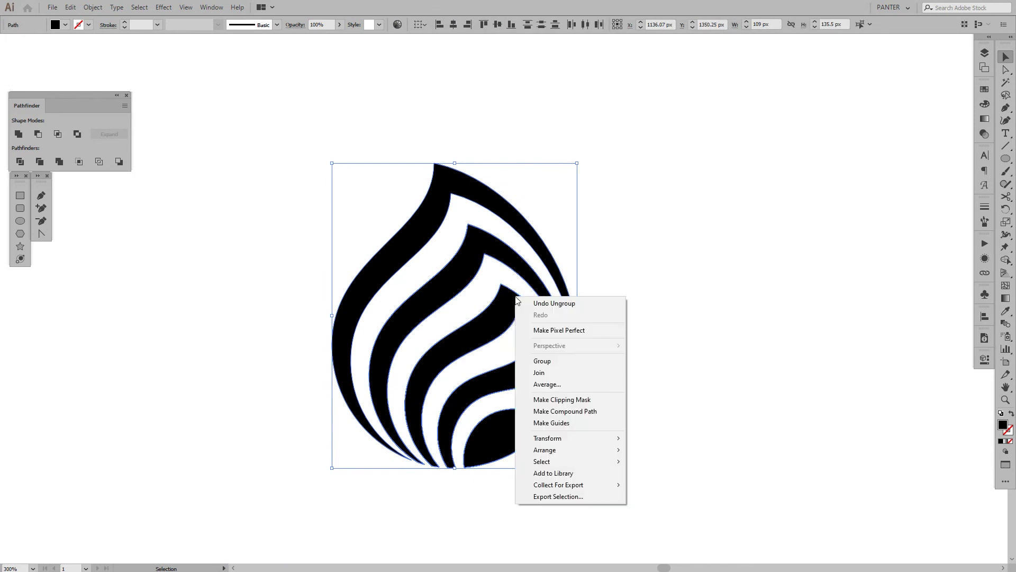
{"action": "left_click", "coordinate": [659, 283]}
Select the black strips one by one to check that they are separate paths, and clear the selection
{"action": "left_click", "coordinate": [548, 239]}
{"action": "left_click_drag", "start_coordinate": [545, 244], "coordinate": [565, 219]}
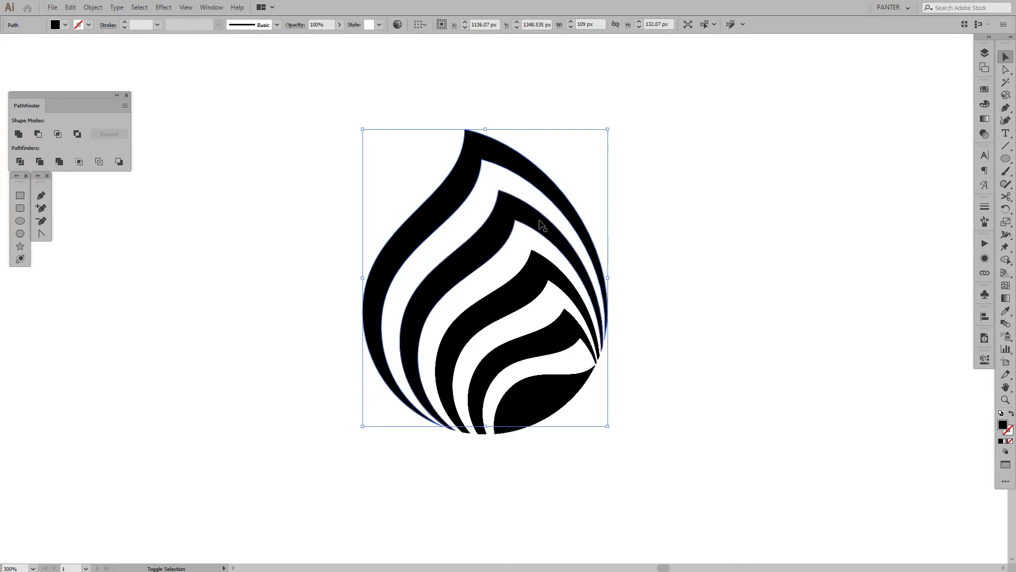
{"action": "left_click", "coordinate": [547, 270], "text": "shift"}
{"action": "left_click", "coordinate": [556, 332], "text": "shift"}
{"action": "left_click", "coordinate": [555, 393], "text": "shift"}
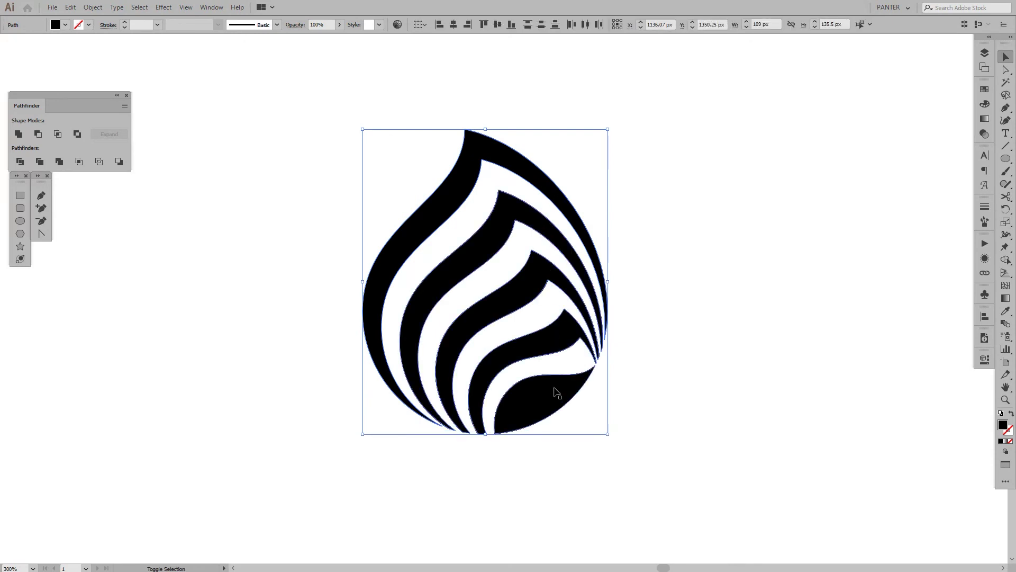
{"action": "left_click_drag", "start_coordinate": [714, 113], "coordinate": [355, 487]}
{"action": "left_click", "coordinate": [558, 490]}
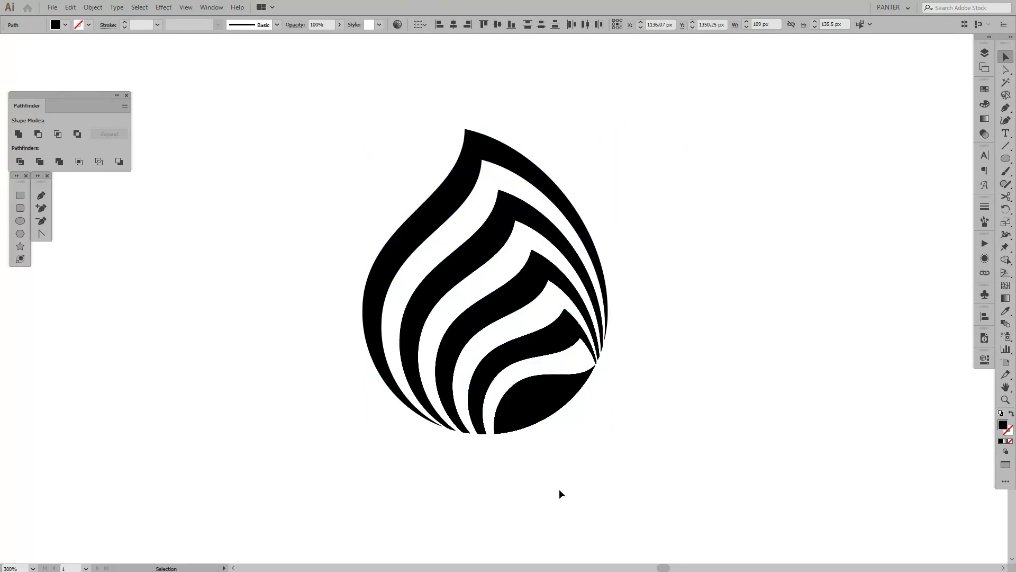
Select all five black strips and duplicate them about 216 px to the right
{"action": "left_click", "coordinate": [555, 202]}
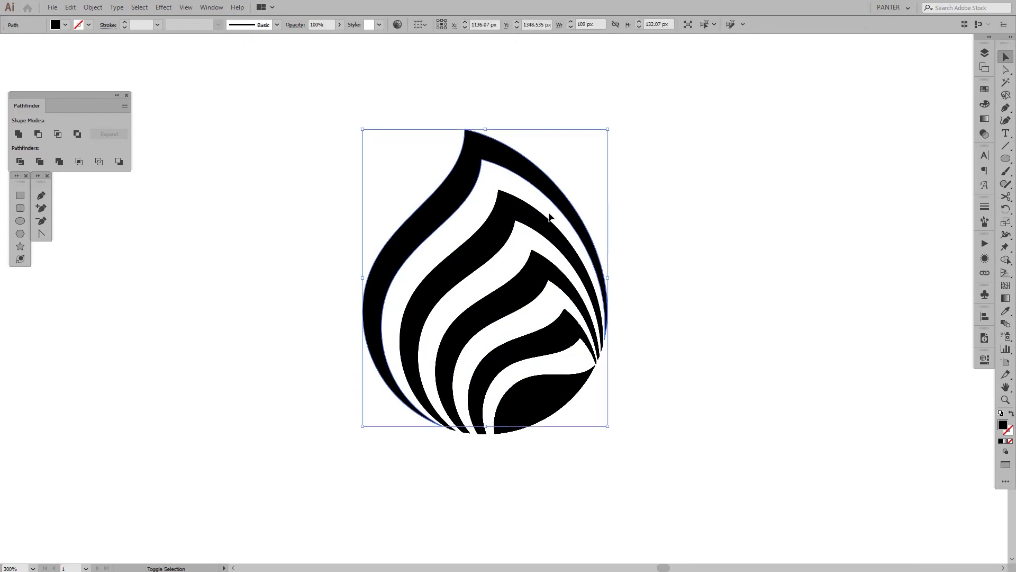
{"action": "left_click", "coordinate": [547, 224], "text": "shift"}
{"action": "left_click", "coordinate": [540, 281], "text": "shift"}
{"action": "left_click", "coordinate": [560, 342], "text": "shift"}
{"action": "left_click", "coordinate": [552, 391], "text": "shift"}
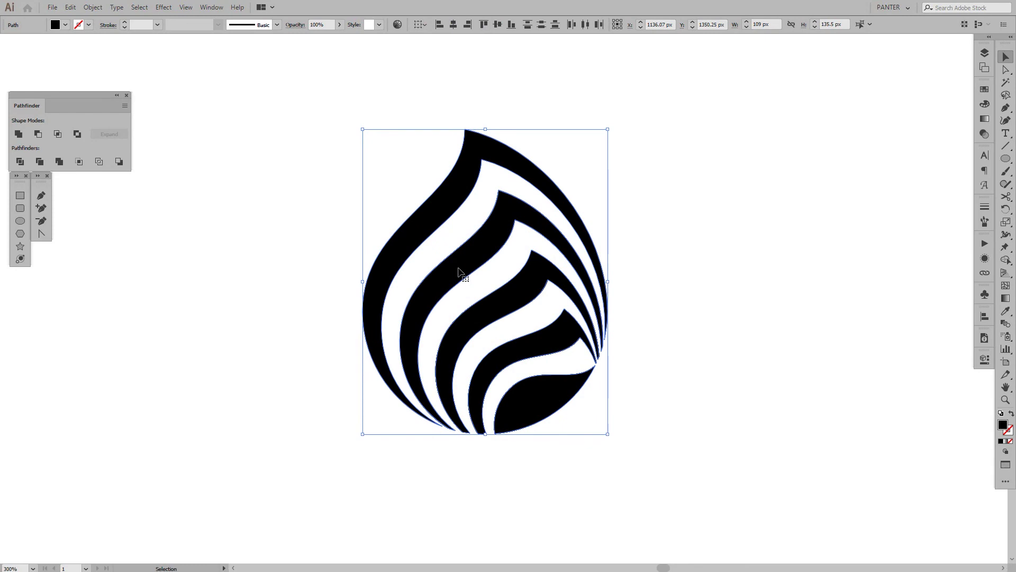
{"action": "left_click_drag", "start_coordinate": [459, 271], "coordinate": [944, 280]}
{"action": "left_click_drag", "start_coordinate": [751, 286], "coordinate": [631, 259]}
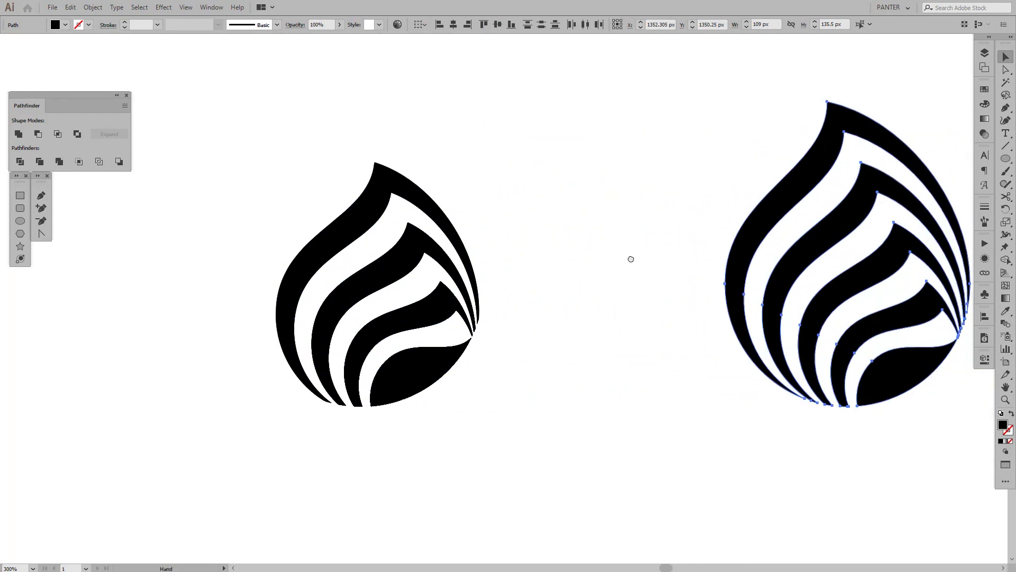
Pull the leaf-shaped bottom piece out of the left teardrop and scatter several copies of it around the design
{"action": "key", "text": "space"}
{"action": "left_click", "coordinate": [491, 356]}
{"action": "left_click_drag", "start_coordinate": [431, 358], "coordinate": [469, 419]}
{"action": "left_click_drag", "start_coordinate": [404, 370], "coordinate": [358, 418]}
{"action": "left_click_drag", "start_coordinate": [443, 369], "coordinate": [493, 389]}
{"action": "left_click", "coordinate": [573, 411]}
{"action": "scroll", "coordinate": [573, 410], "scroll_direction": "down", "scroll_amount": 1}
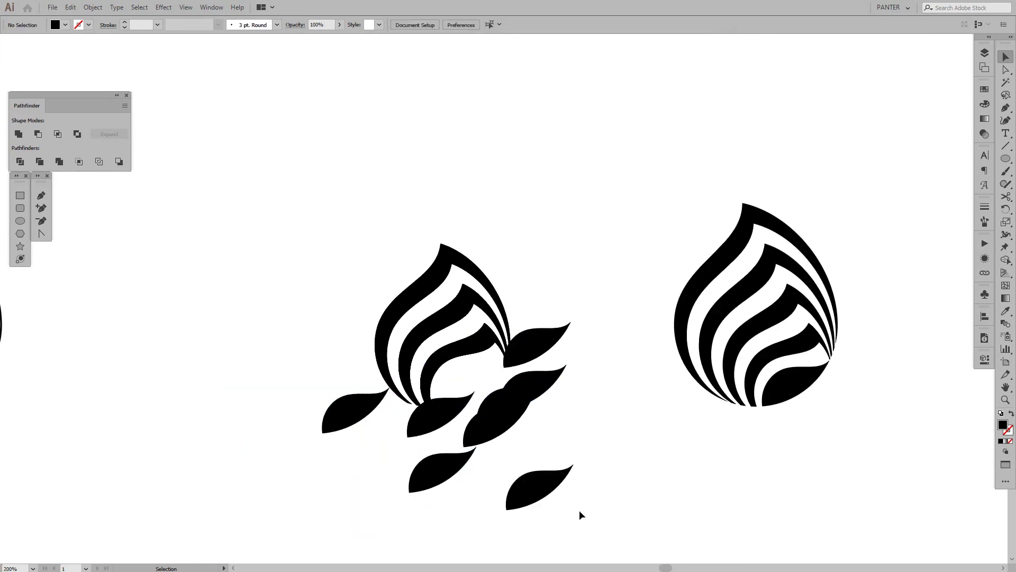
Delete the left striped teardrop together with all scattered leaf pieces
{"action": "left_click_drag", "start_coordinate": [580, 518], "coordinate": [307, 225]}
{"action": "key", "text": "Delete"}
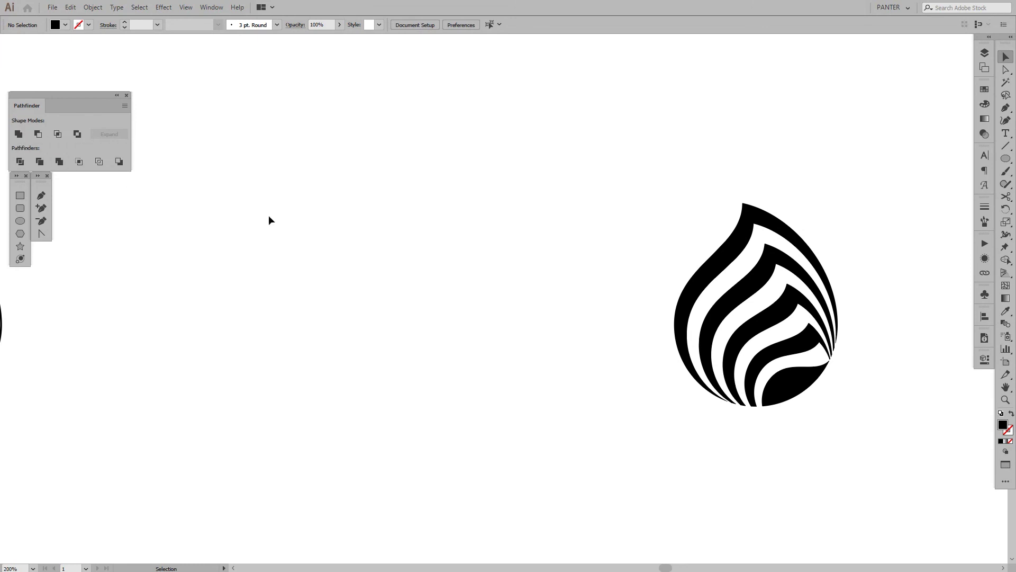
Select all strips of the remaining teardrop and examine their anchor points and handles with Direct Selection
{"action": "left_click_drag", "start_coordinate": [584, 193], "coordinate": [884, 438]}
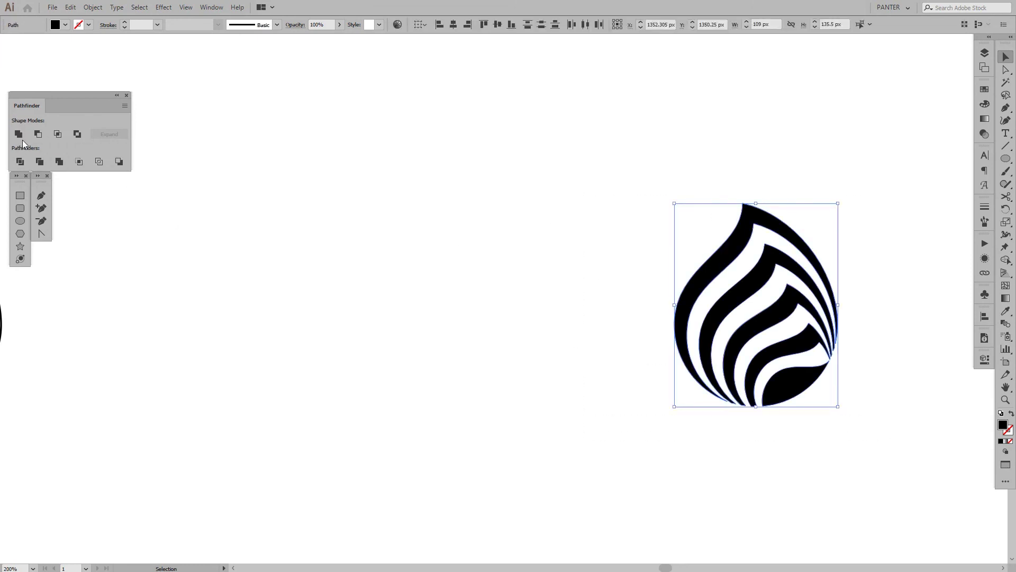
{"action": "left_click_drag", "start_coordinate": [560, 316], "coordinate": [388, 320]}
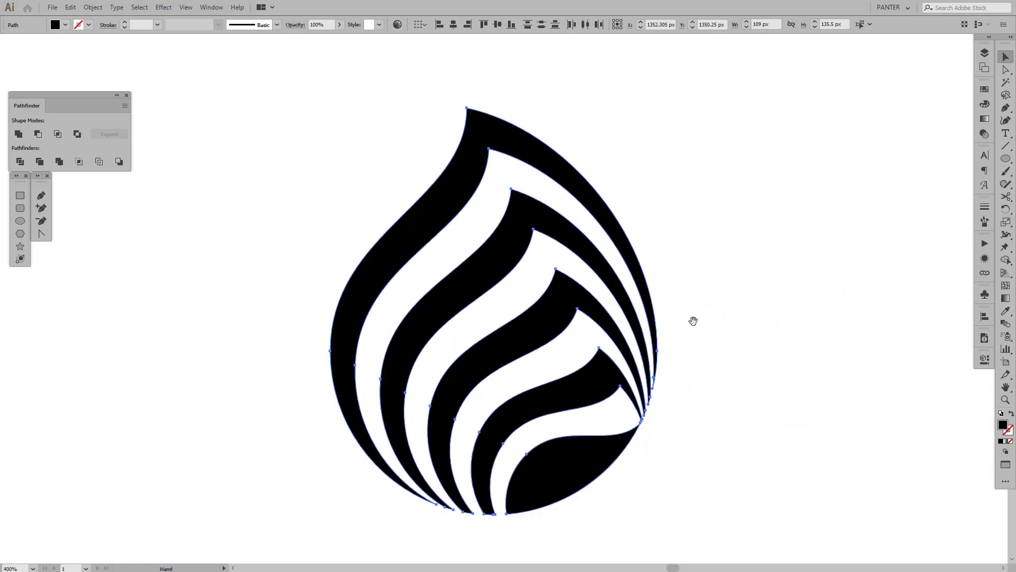
{"action": "scroll", "coordinate": [693, 320], "scroll_direction": "down", "scroll_amount": 1}
{"action": "left_click_drag", "start_coordinate": [693, 319], "coordinate": [636, 306]}
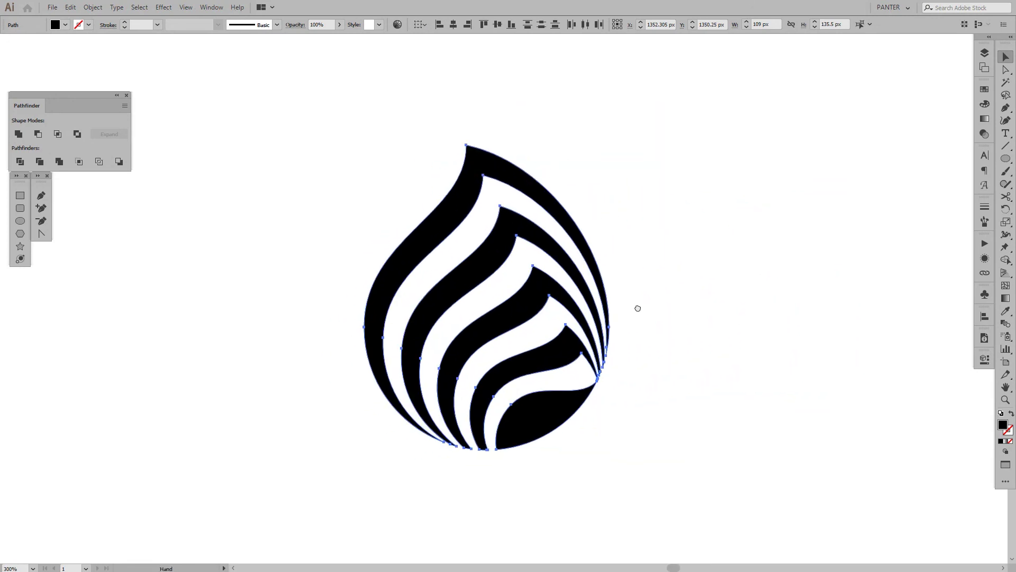
{"action": "left_click", "coordinate": [637, 306]}
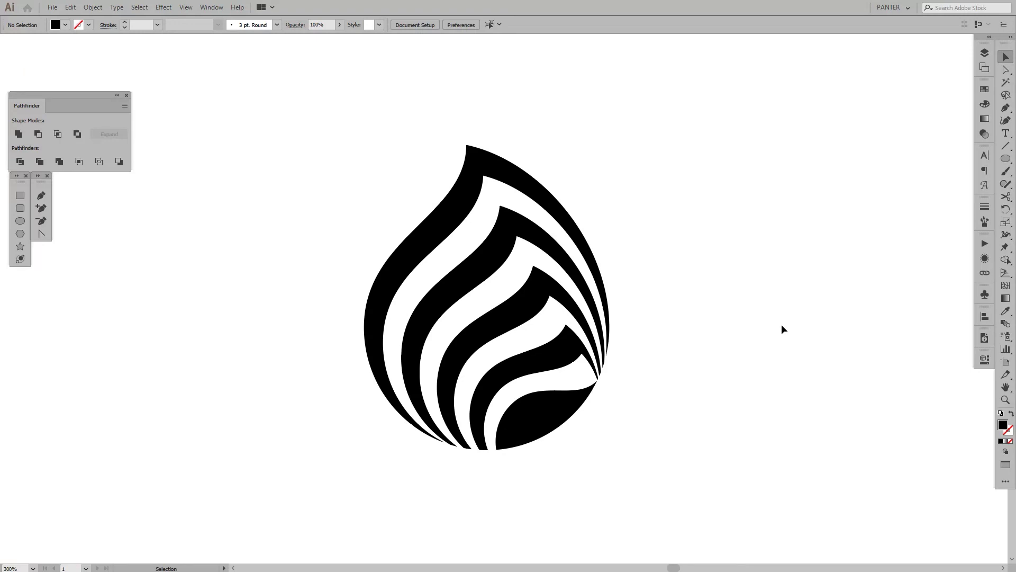
{"action": "left_click_drag", "start_coordinate": [714, 450], "coordinate": [384, 225]}
{"action": "key", "text": "s"}
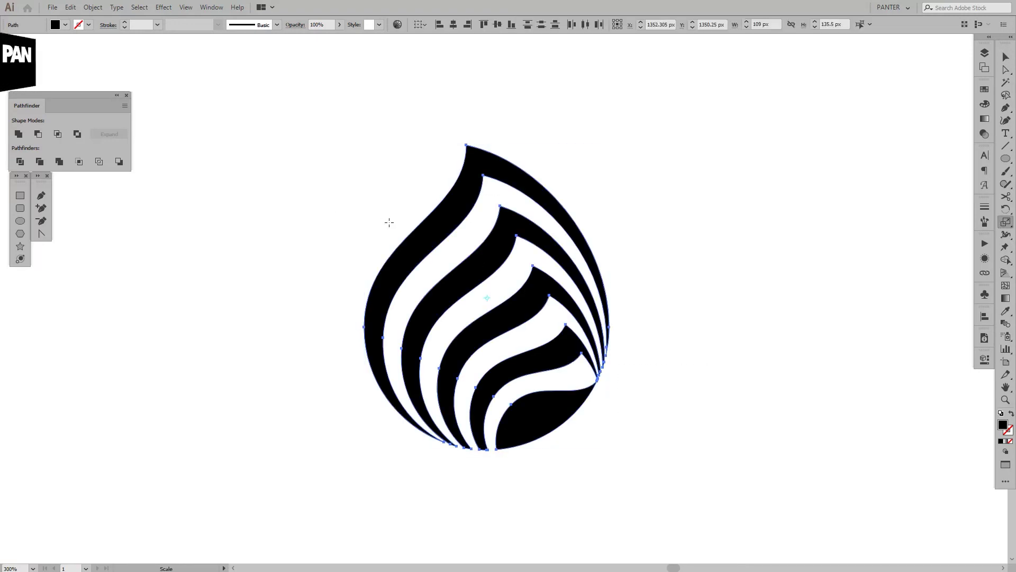
{"action": "key", "text": "a"}
{"action": "left_click_drag", "start_coordinate": [291, 121], "coordinate": [659, 449]}
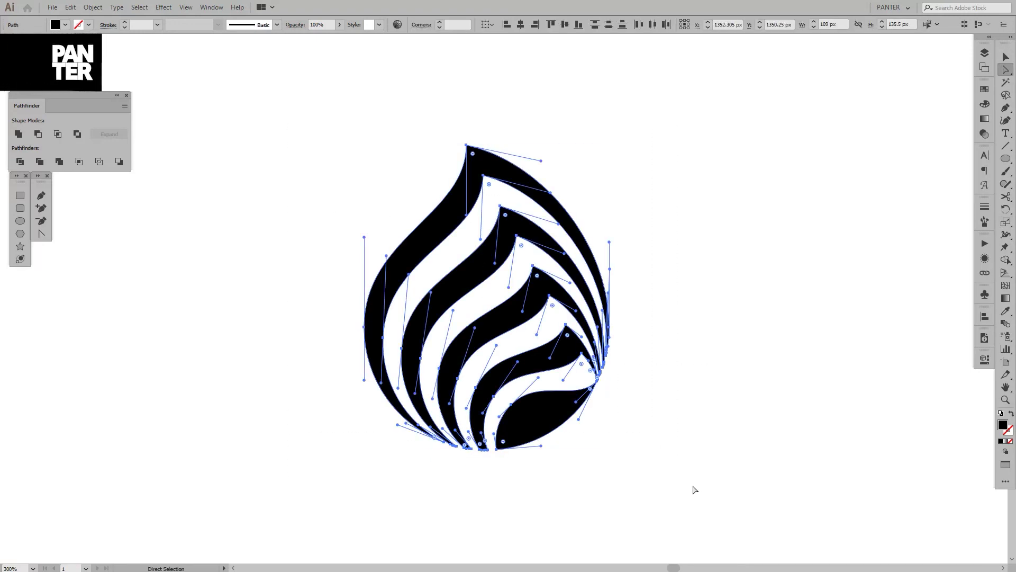
{"action": "left_click", "coordinate": [695, 396]}
{"action": "key", "text": "v"}
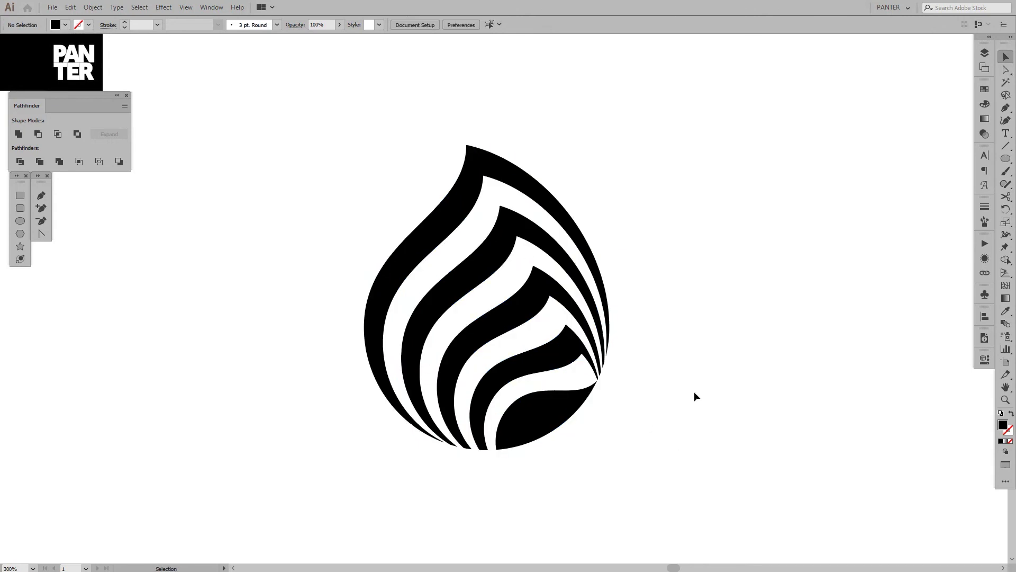
{"action": "left_click_drag", "start_coordinate": [694, 392], "coordinate": [701, 394]}
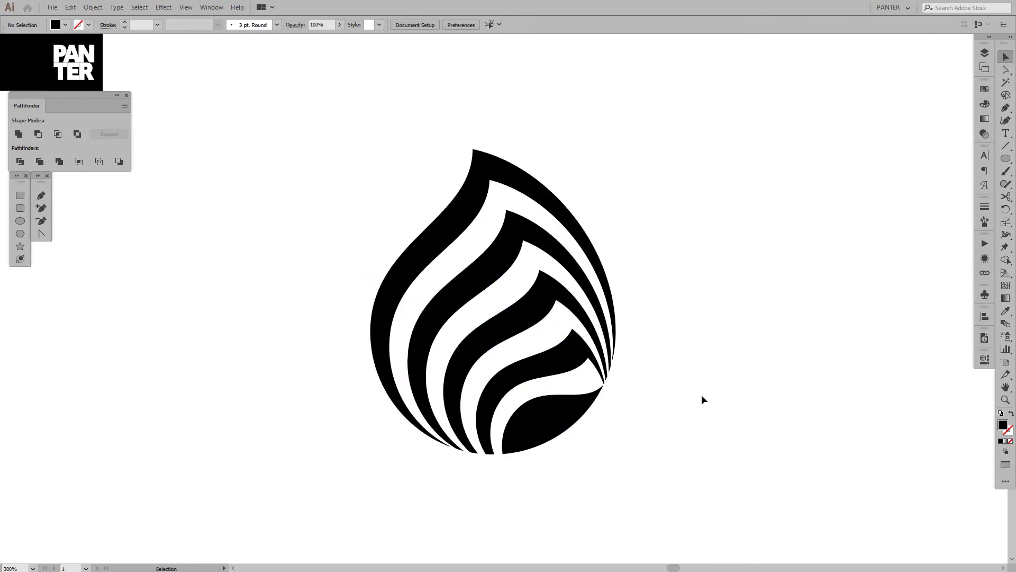